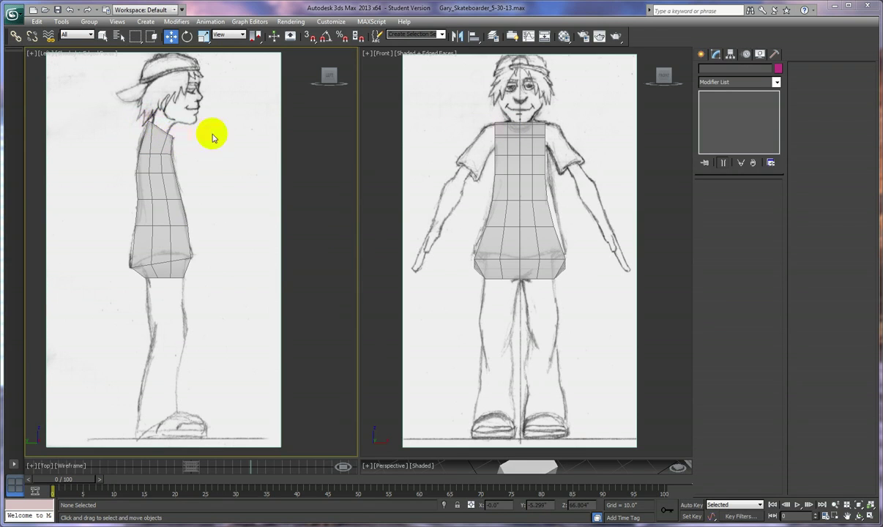
# Step: At vertex level on the torso, check each neckline vertex row against the side and front sketches
pyautogui.click(152, 131)
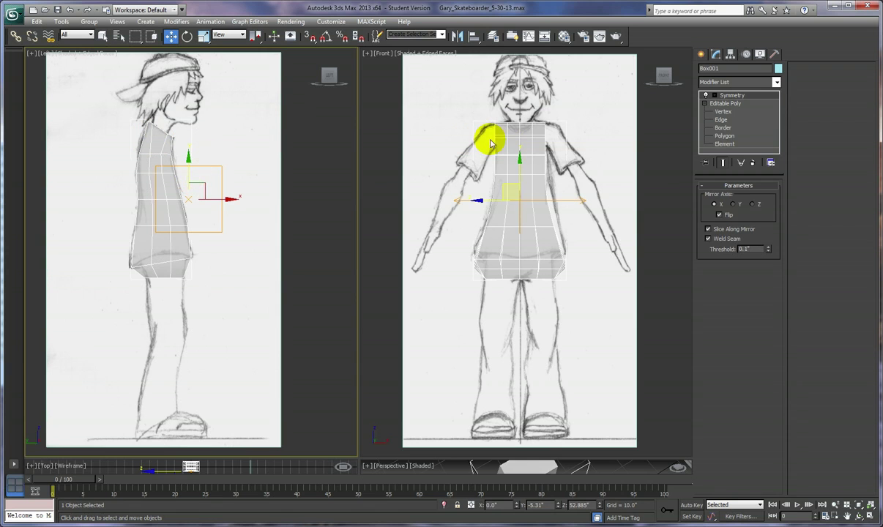
pyautogui.click(722, 112)
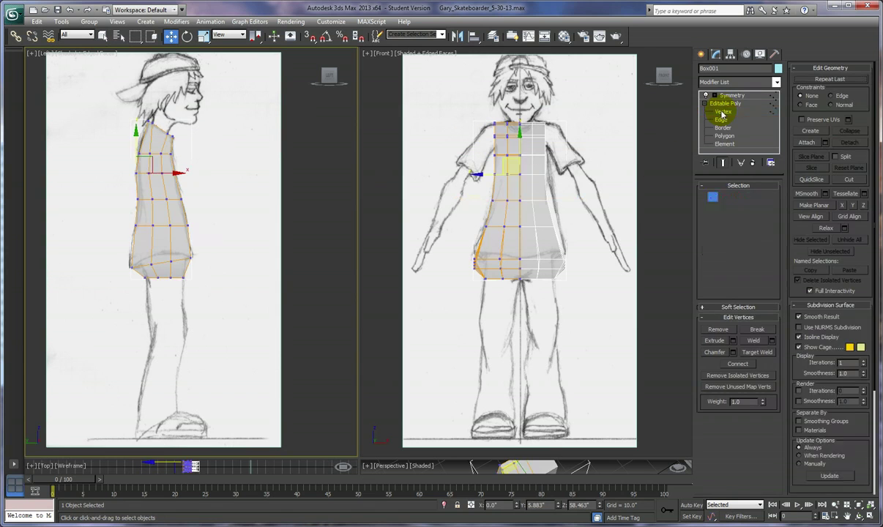
pyautogui.click(196, 147)
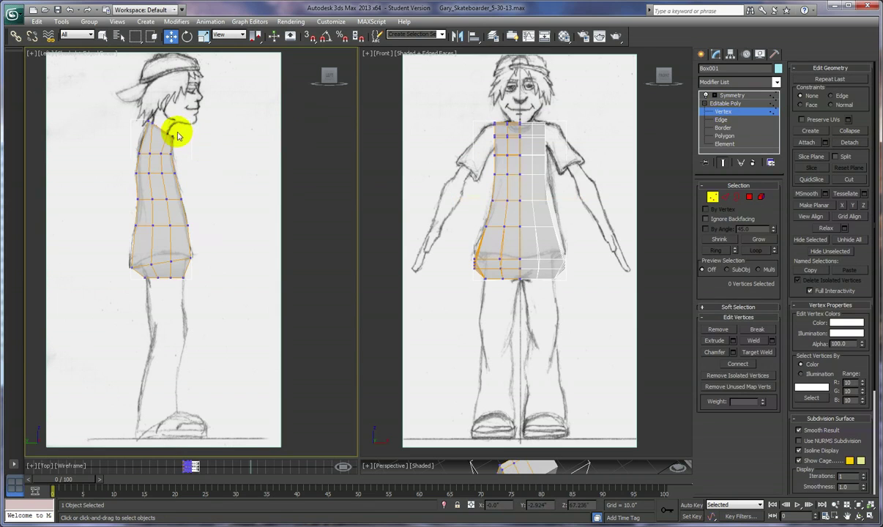
pyautogui.moveTo(178, 134); pyautogui.dragTo(173, 138)
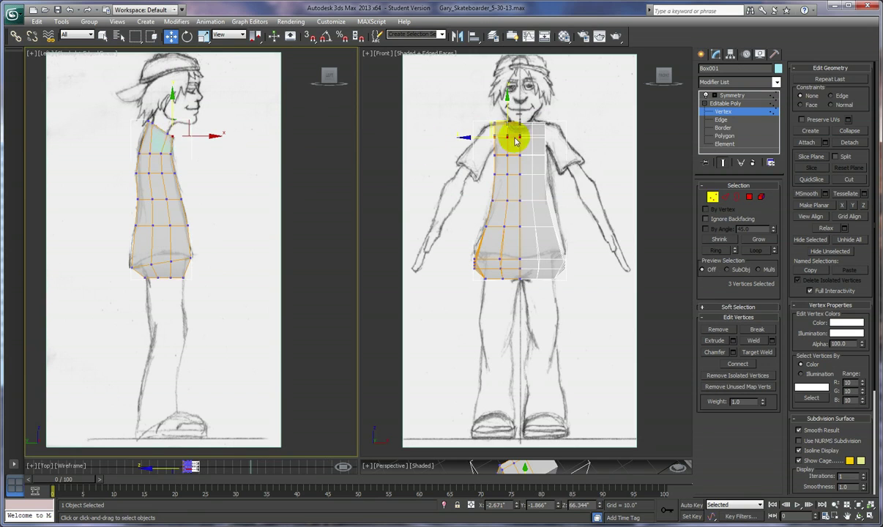
pyautogui.click(231, 151)
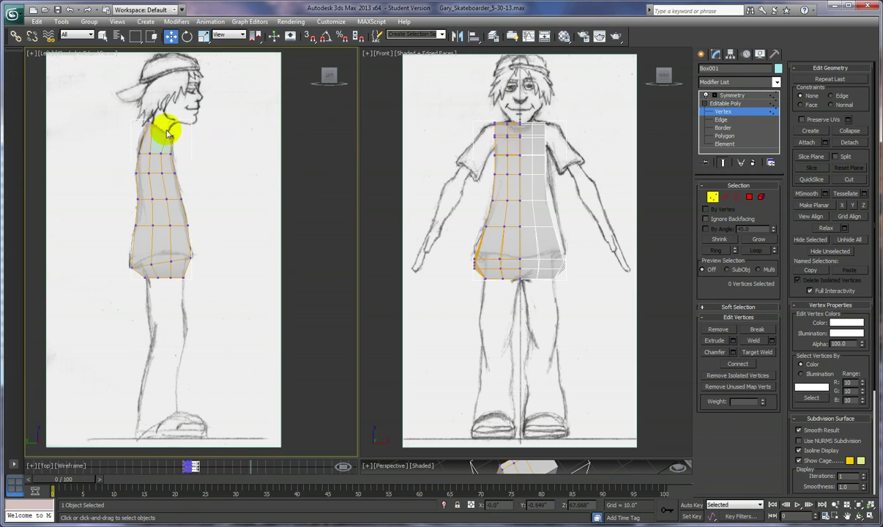
pyautogui.moveTo(159, 126); pyautogui.dragTo(174, 141)
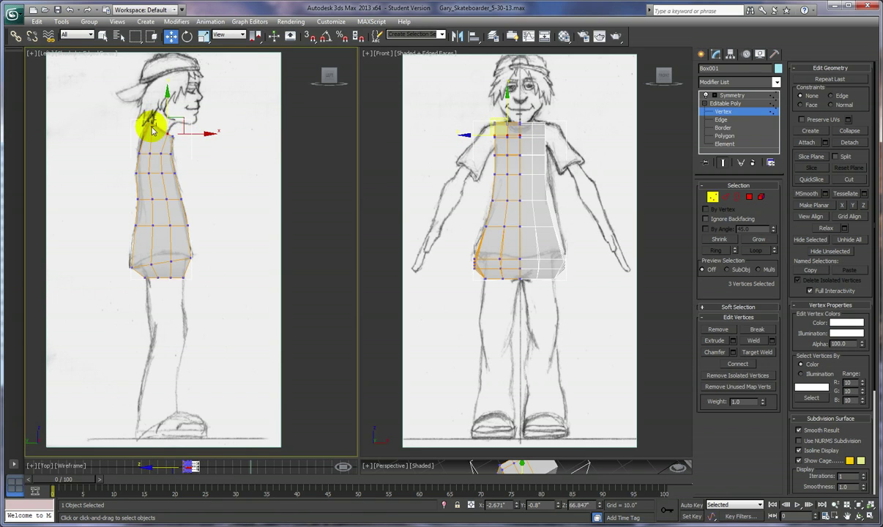
pyautogui.moveTo(144, 126); pyautogui.dragTo(130, 115)
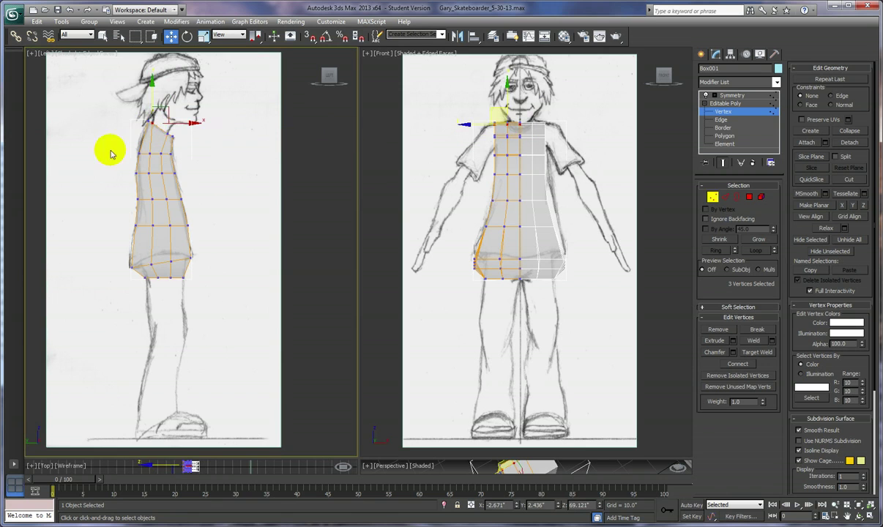
pyautogui.click(145, 117)
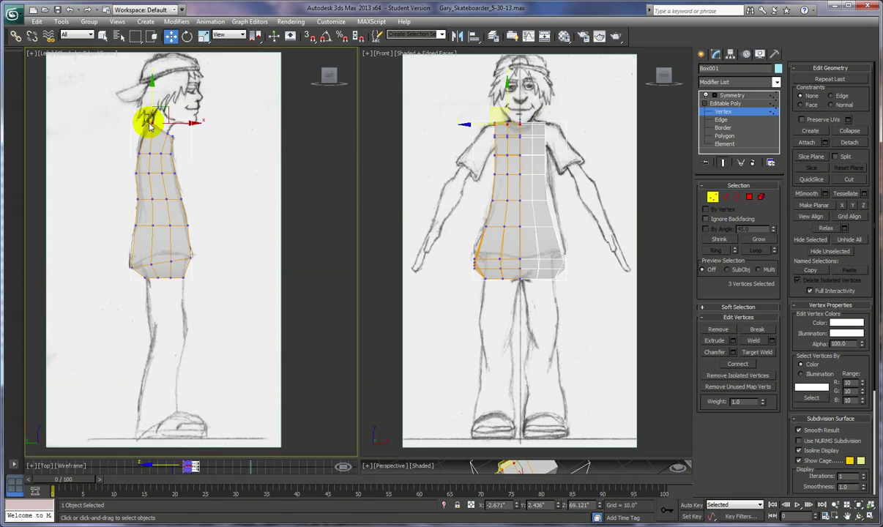
pyautogui.moveTo(150, 126); pyautogui.dragTo(146, 123)
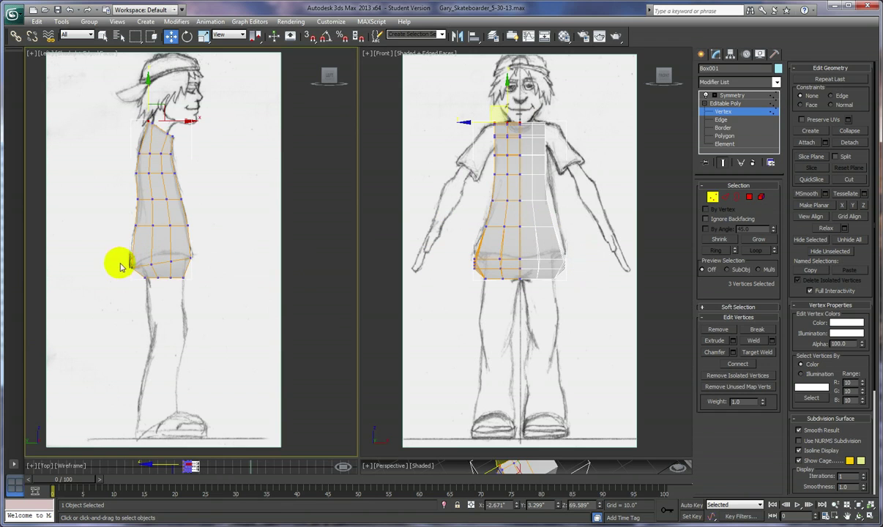
# Step: Check the torso's back and front hem vertices and upper chest and back vertices against both reference sketches
pyautogui.moveTo(131, 273); pyautogui.dragTo(136, 259)
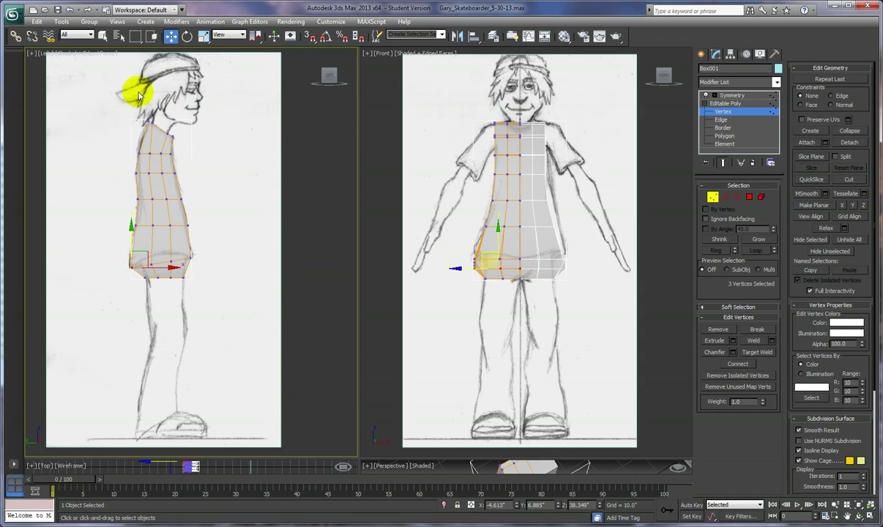
pyautogui.click(577, 276)
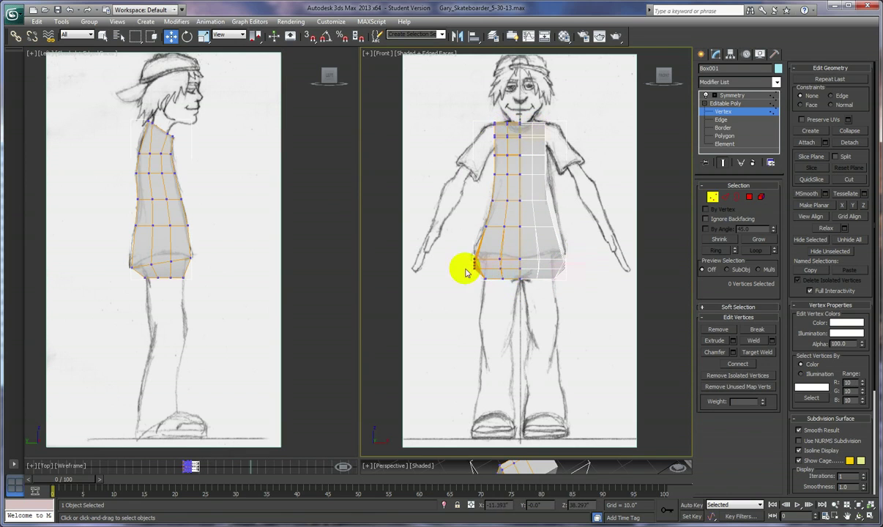
pyautogui.click(244, 275)
pyautogui.moveTo(111, 242); pyautogui.dragTo(137, 279)
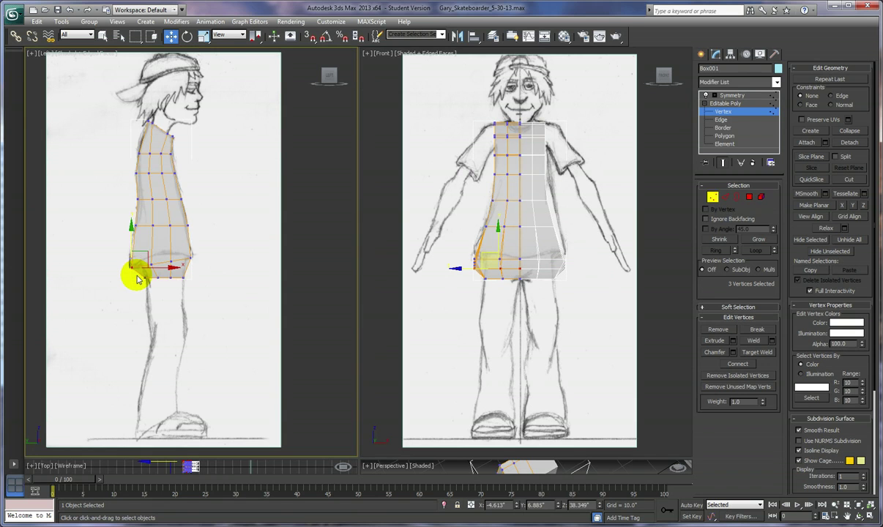
pyautogui.click(143, 271)
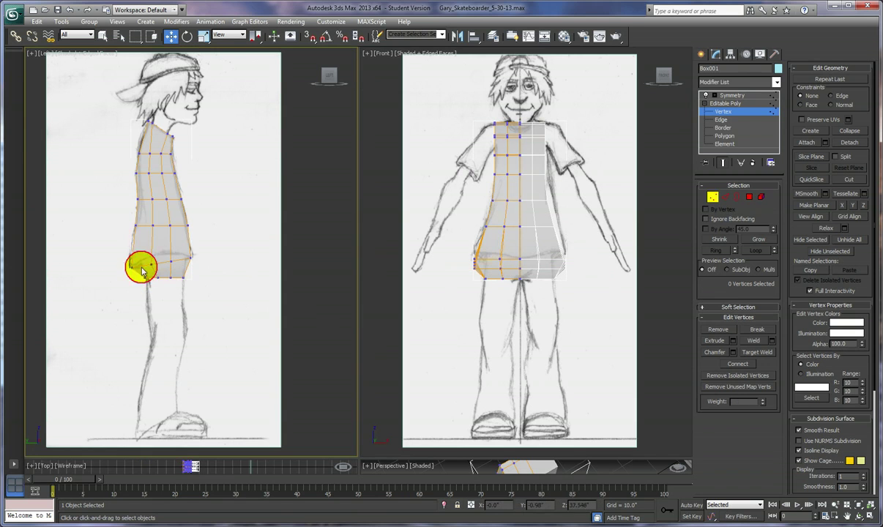
pyautogui.moveTo(207, 252); pyautogui.dragTo(182, 265)
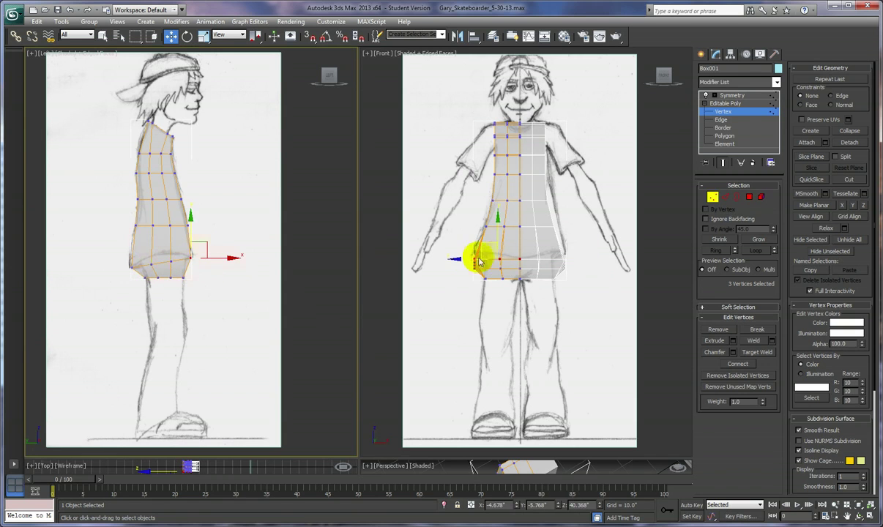
pyautogui.click(214, 216)
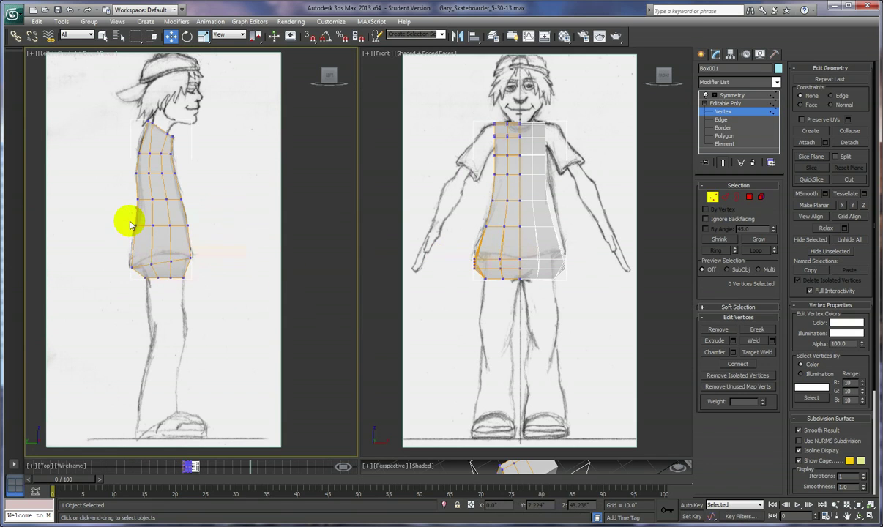
pyautogui.click(169, 164)
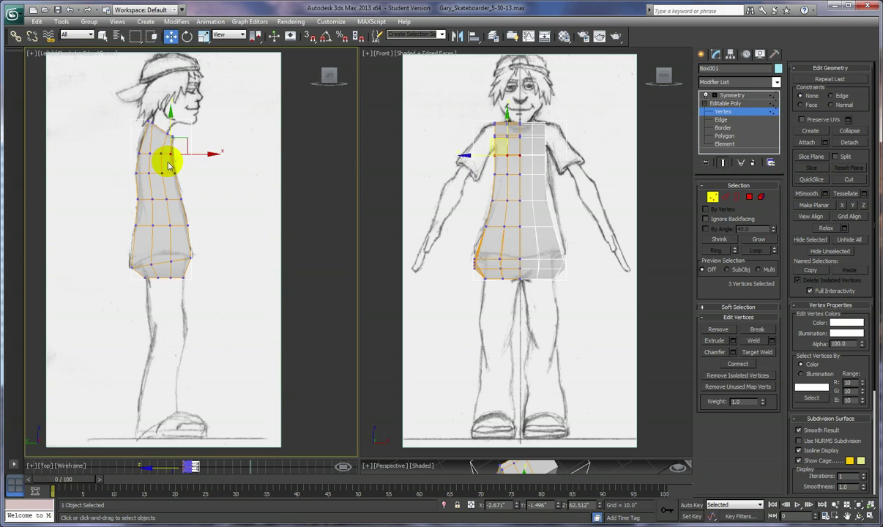
pyautogui.moveTo(171, 173); pyautogui.dragTo(141, 183)
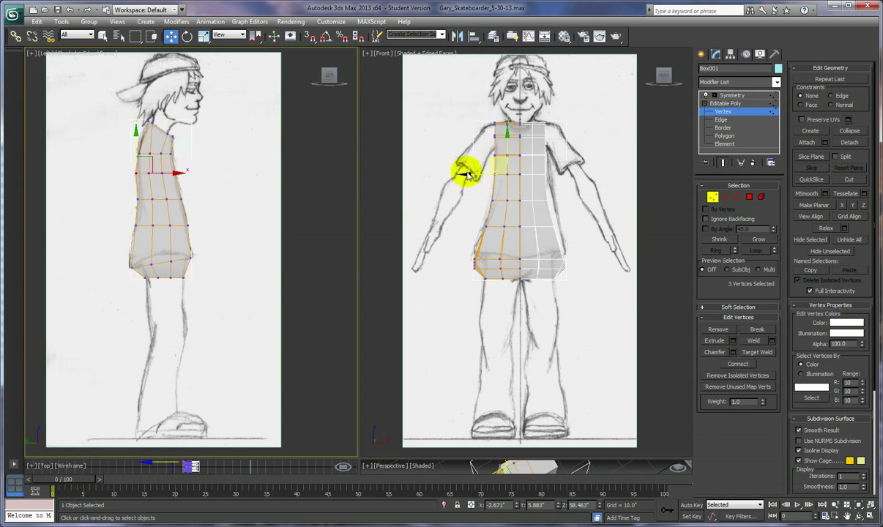
pyautogui.click(321, 195)
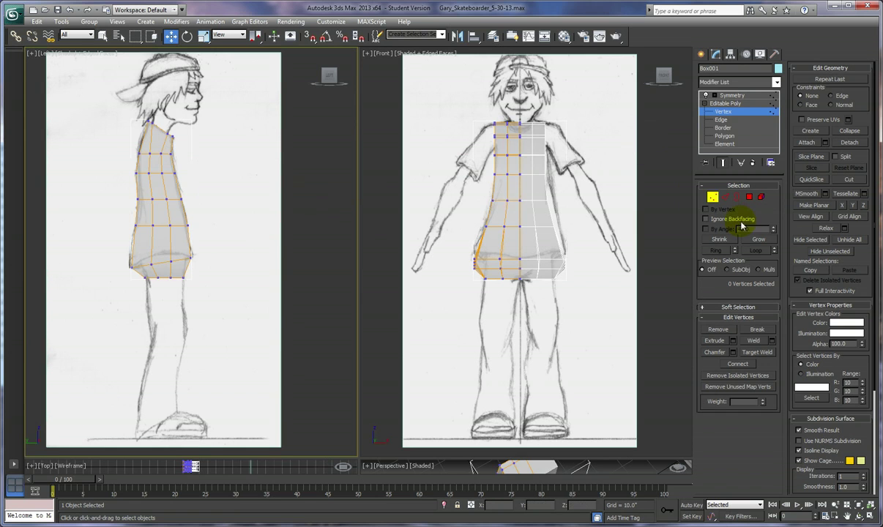
# Step: At polygon level, select the six polygons on the underside of the torso's editable half
pyautogui.click(710, 197)
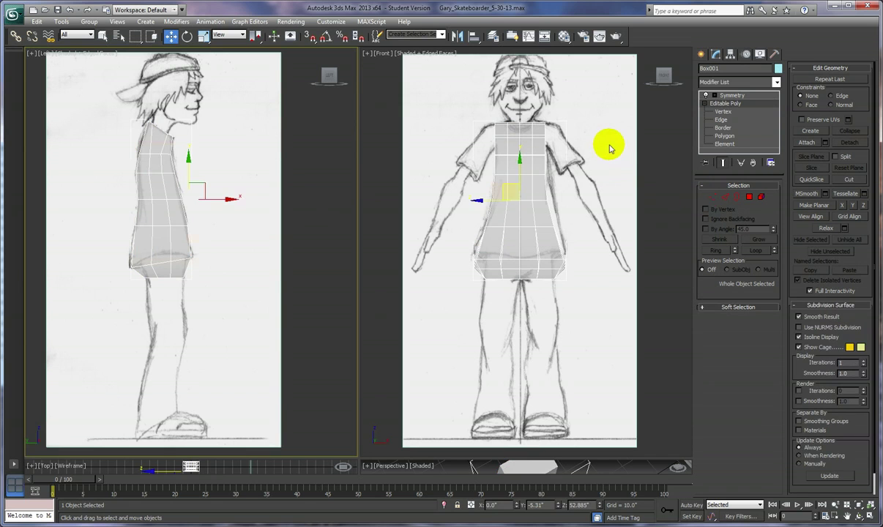
pyautogui.click(748, 198)
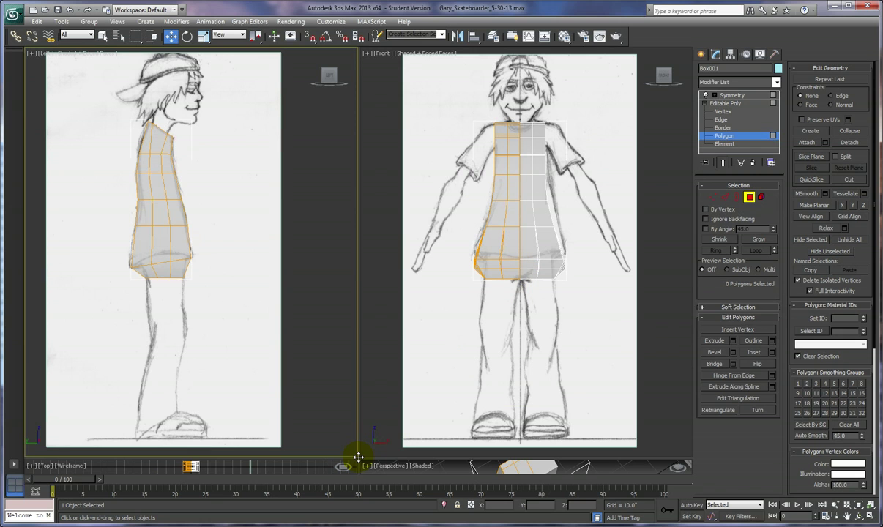
pyautogui.moveTo(357, 456); pyautogui.dragTo(356, 127)
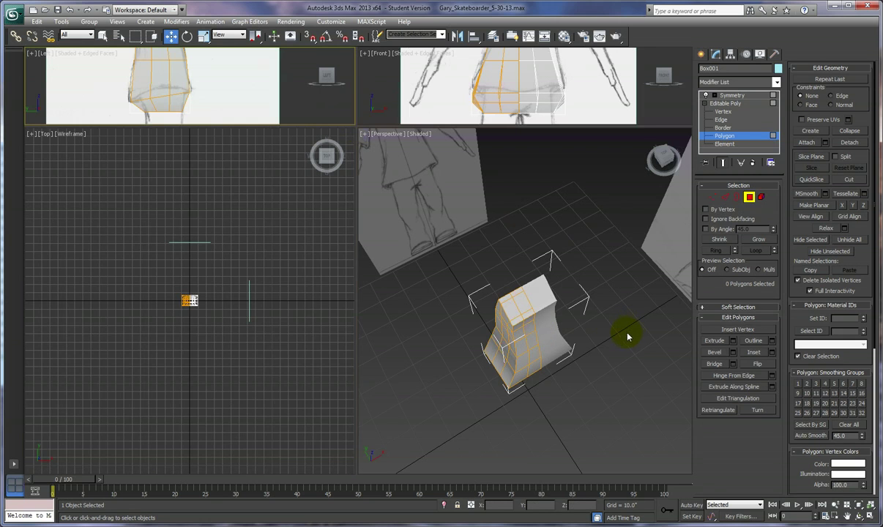
pyautogui.keyDown('alt'); pyautogui.moveTo(616, 337); pyautogui.dragTo(613, 217, button='middle'); pyautogui.keyUp('alt')
pyautogui.keyDown('alt'); pyautogui.moveTo(606, 219); pyautogui.dragTo(597, 217, button='middle'); pyautogui.keyUp('alt')
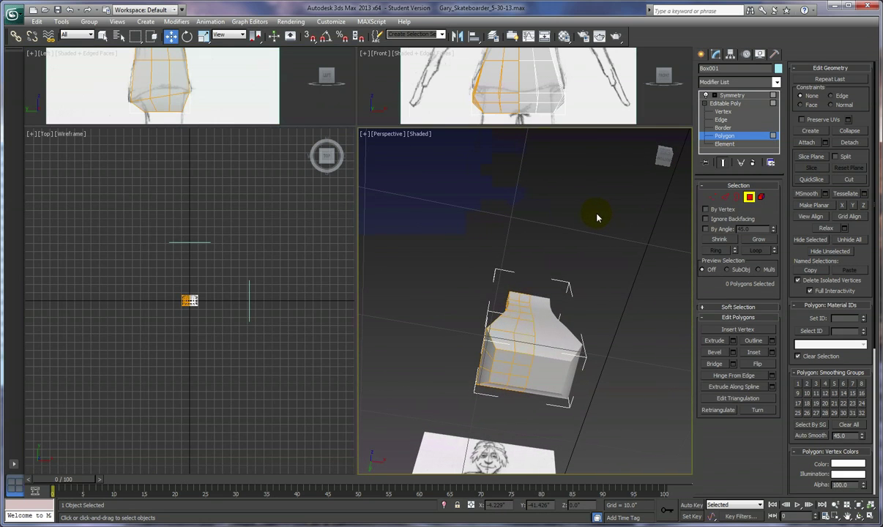
pyautogui.click(504, 357)
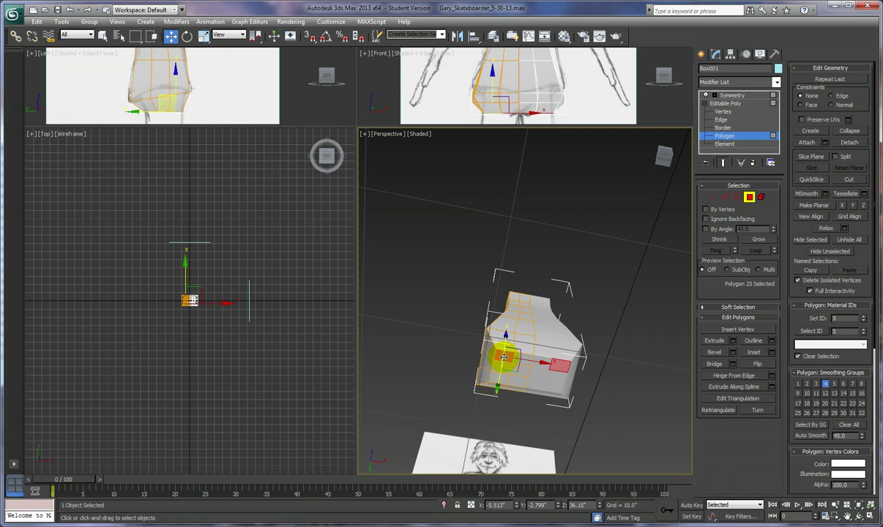
pyautogui.keyDown('ctrl'); pyautogui.click(508, 362); pyautogui.keyUp('ctrl')
pyautogui.keyDown('ctrl'); pyautogui.click(518, 371); pyautogui.keyUp('ctrl')
pyautogui.keyDown('ctrl'); pyautogui.click(516, 382); pyautogui.keyUp('ctrl')
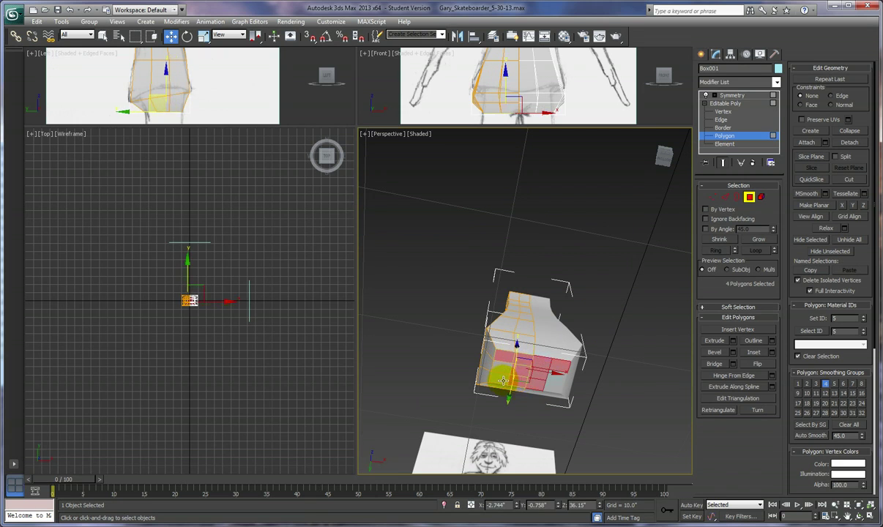
pyautogui.keyDown('ctrl'); pyautogui.click(495, 364); pyautogui.keyUp('ctrl')
pyautogui.keyDown('ctrl'); pyautogui.click(494, 380); pyautogui.keyUp('ctrl')
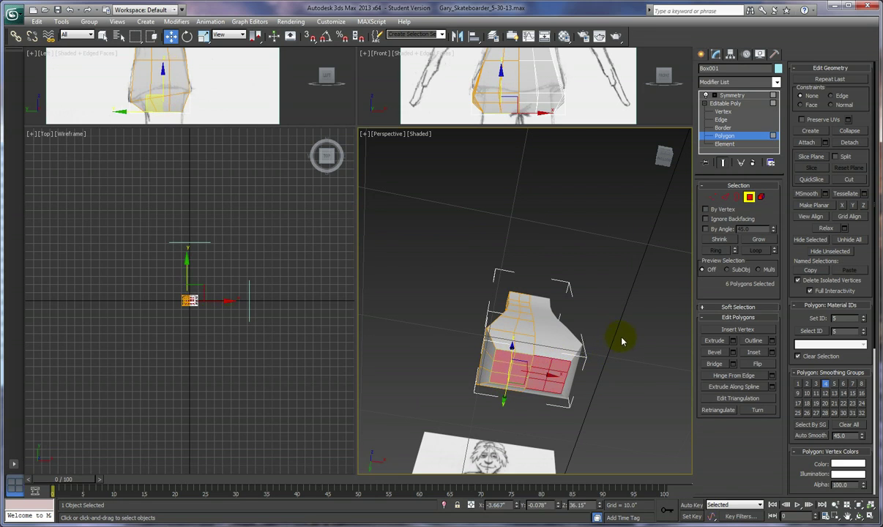
# Step: Extrude the six selected underside polygons downward by 0.543"
pyautogui.keyDown('alt'); pyautogui.moveTo(634, 342); pyautogui.dragTo(627, 391, button='middle'); pyautogui.keyUp('alt')
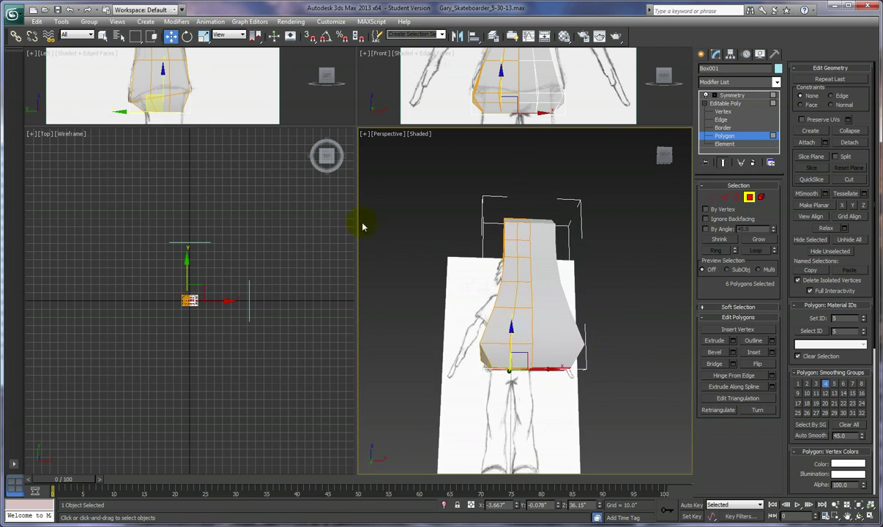
pyautogui.moveTo(355, 126); pyautogui.dragTo(357, 437)
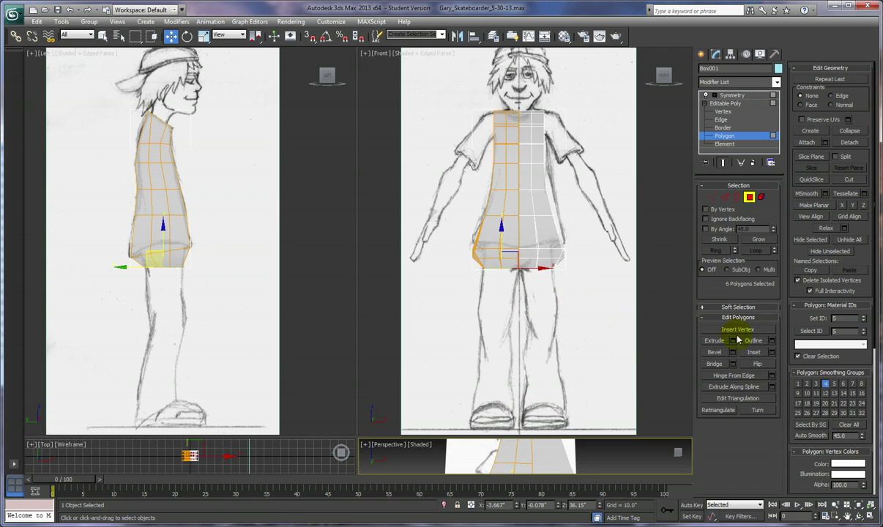
pyautogui.rightClick(597, 310)
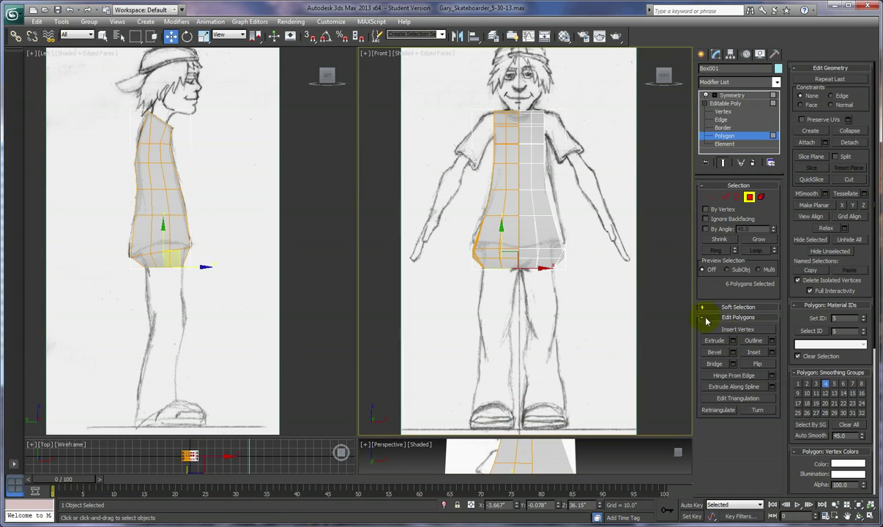
pyautogui.click(734, 342)
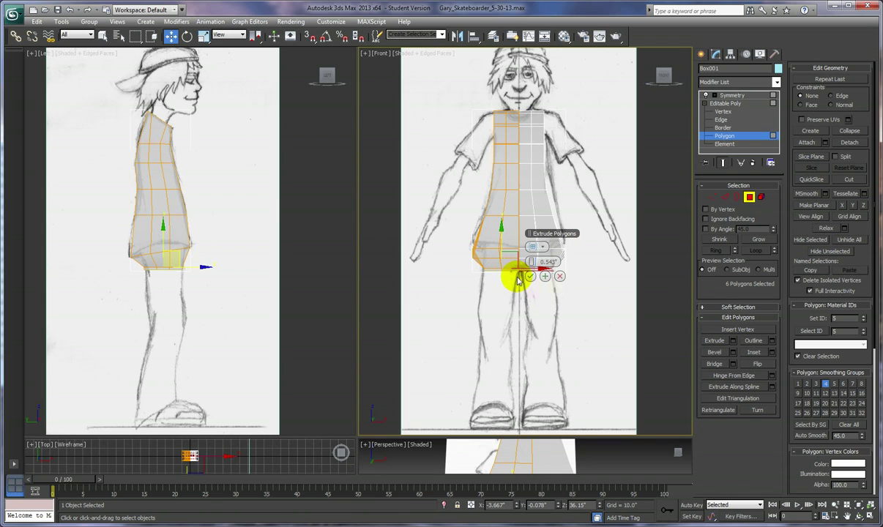
pyautogui.rightClick(626, 338)
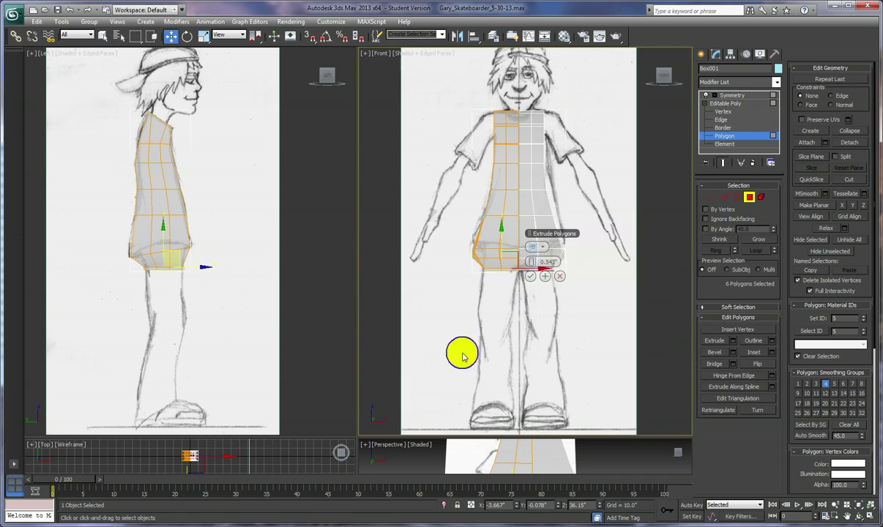
pyautogui.scroll(6, 462, 355)
pyautogui.moveTo(632, 393); pyautogui.dragTo(671, 312, button='middle')
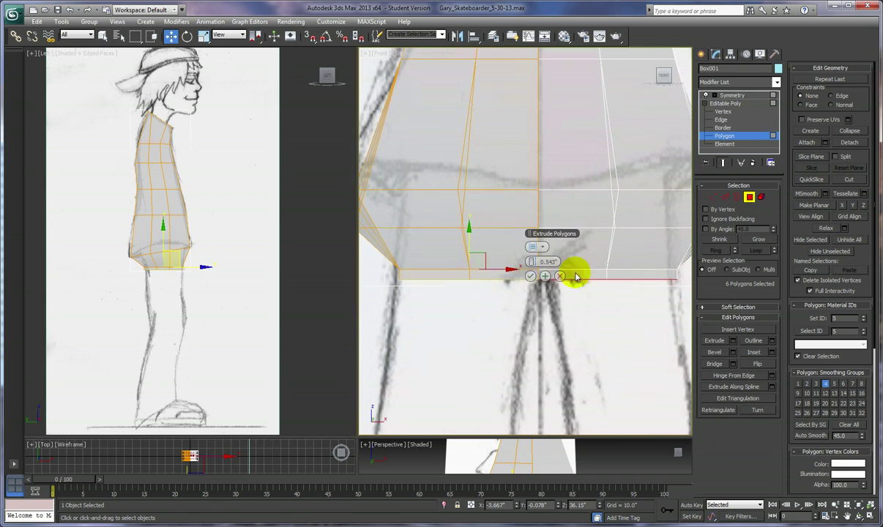
pyautogui.click(530, 276)
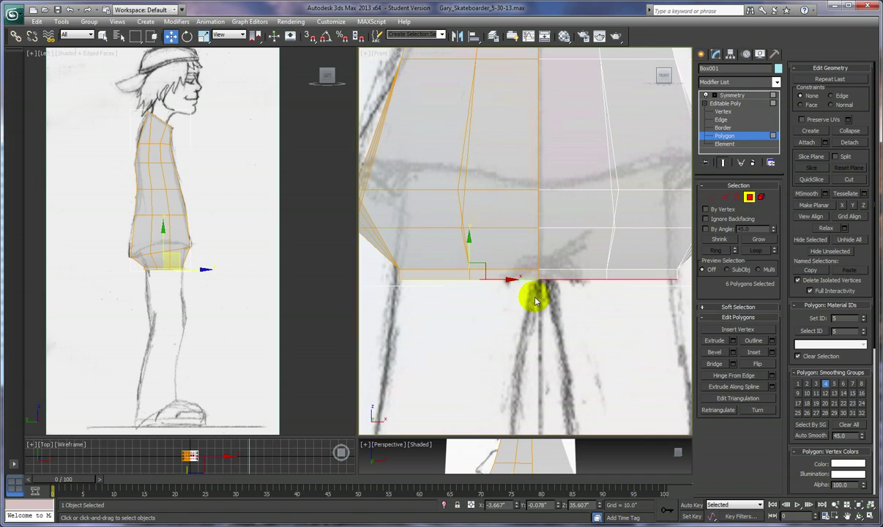
# Step: Scale the extruded underside polygons to about 95% along the X axis in the front view
pyautogui.rightClick(513, 312)
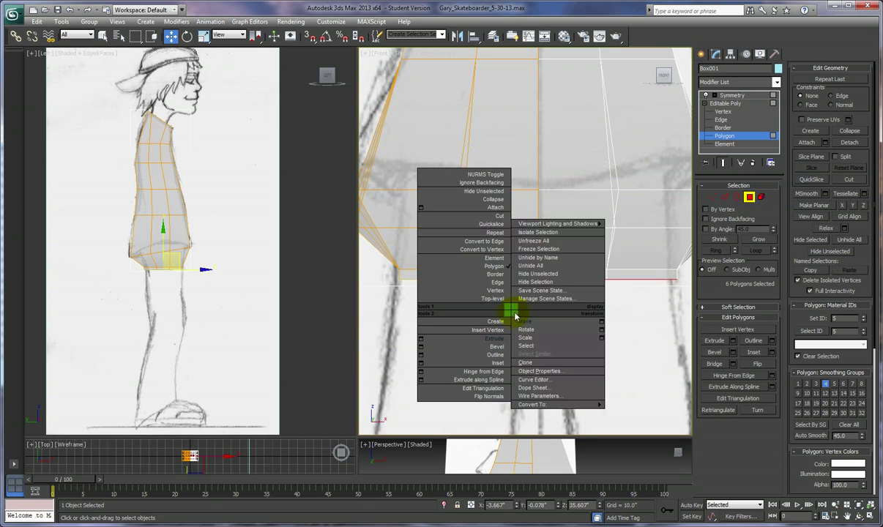
pyautogui.click(528, 340)
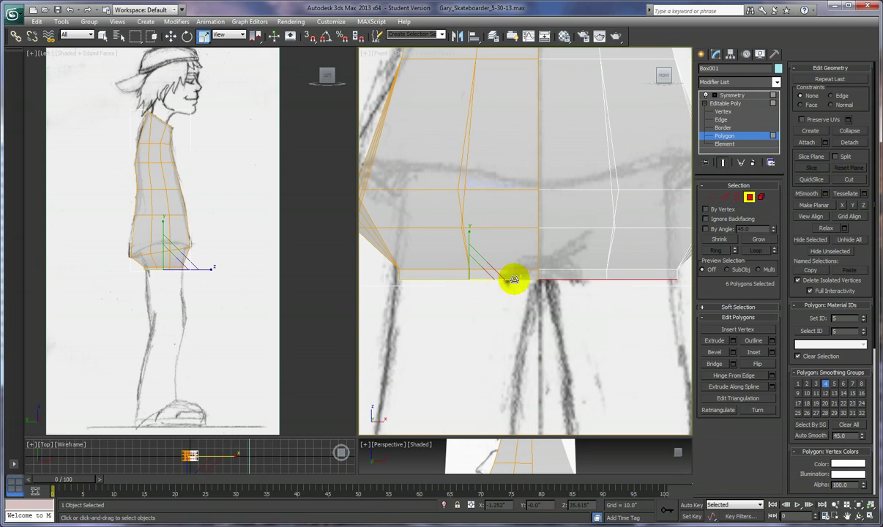
pyautogui.moveTo(513, 278); pyautogui.dragTo(511, 281)
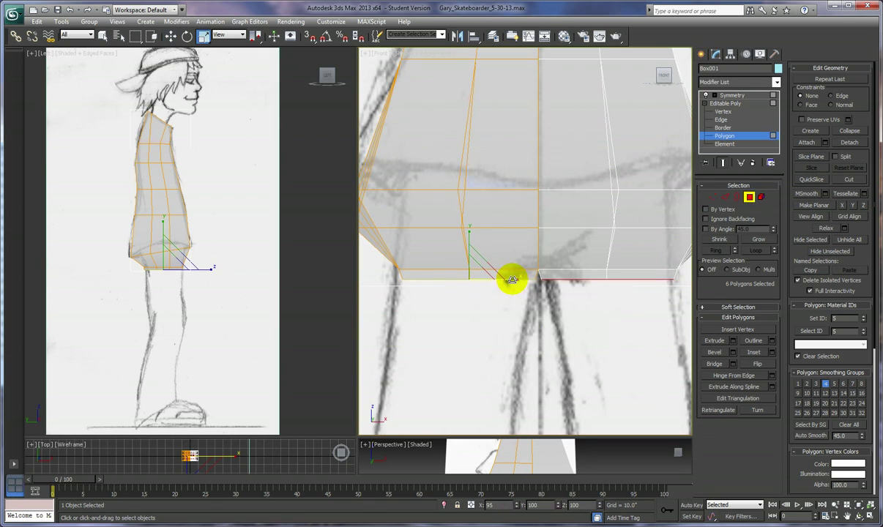
# Step: Move the scaled underside polygons slightly outward along X in the front view, to X -3.769"
pyautogui.moveTo(512, 279)
pyautogui.mouseDown()
pyautogui.moveTo(508, 291)
pyautogui.moveTo(512, 280)
pyautogui.mouseUp()
pyautogui.rightClick(511, 297)
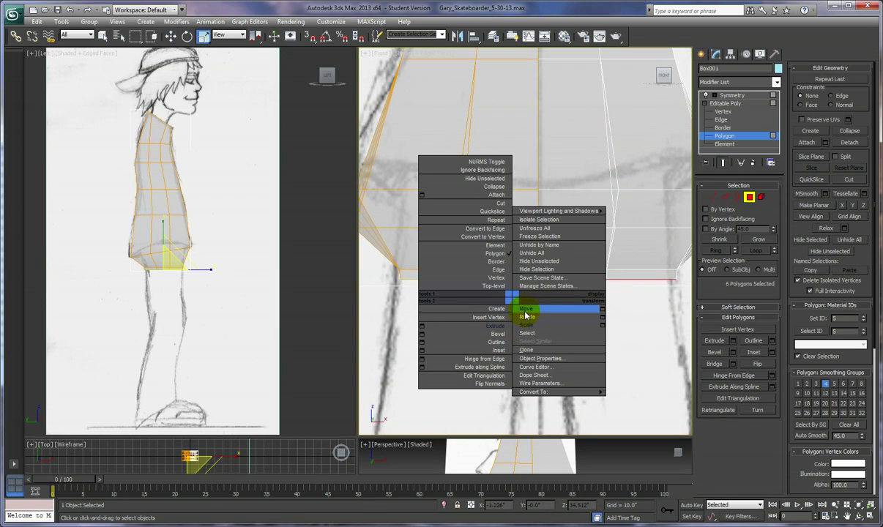
pyautogui.click(525, 310)
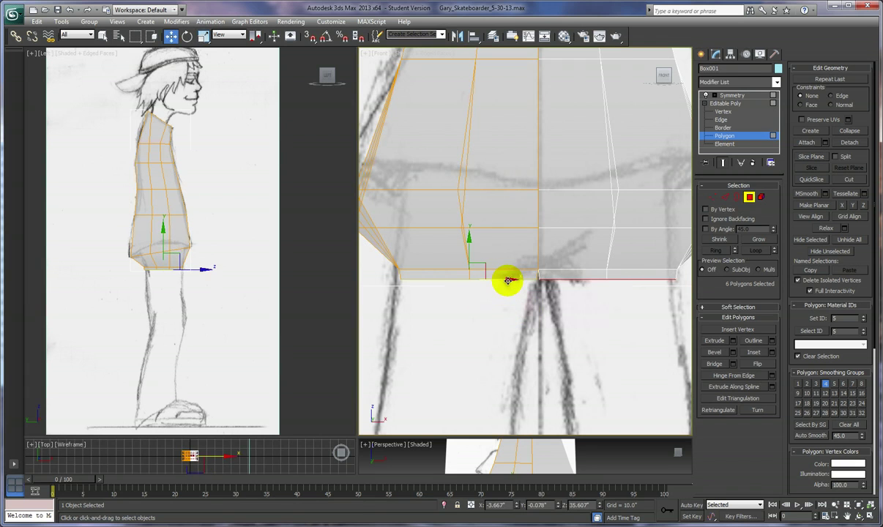
pyautogui.moveTo(509, 279); pyautogui.dragTo(504, 279)
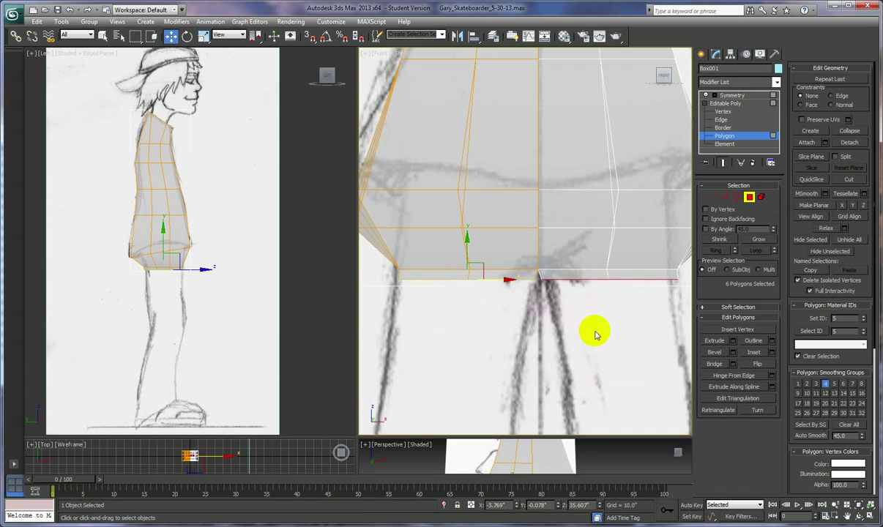
# Step: Extrude the six underside polygons down to the tops of the shoes by 28.311" to form the pant leg
pyautogui.click(731, 341)
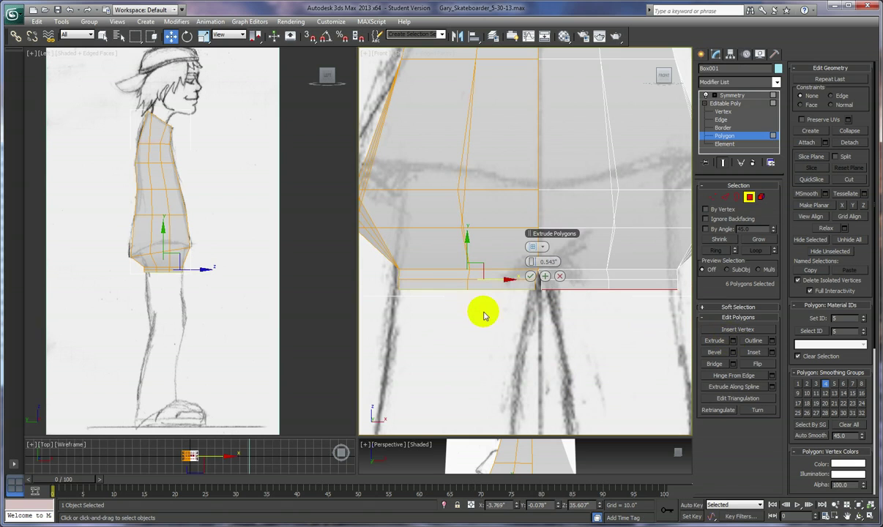
pyautogui.rightClick(459, 328)
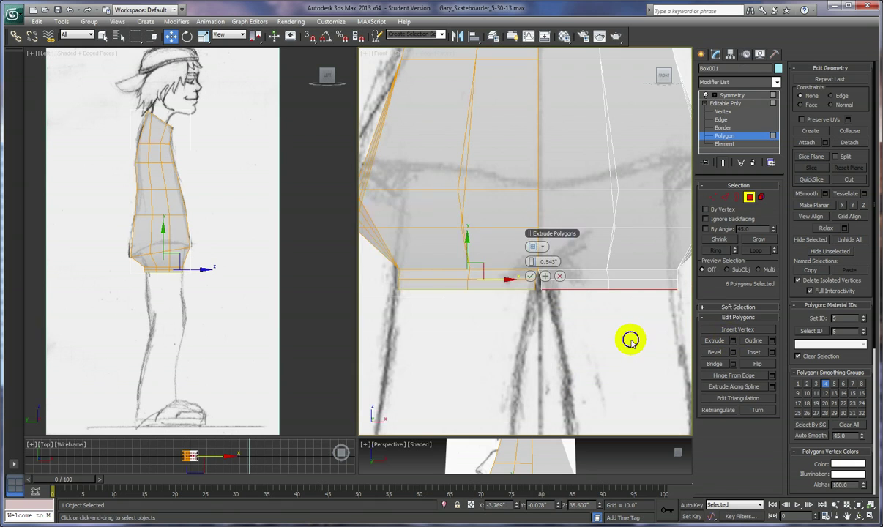
pyautogui.scroll(-3, 630, 341)
pyautogui.scroll(-3, 630, 341)
pyautogui.scroll(2, 632, 344)
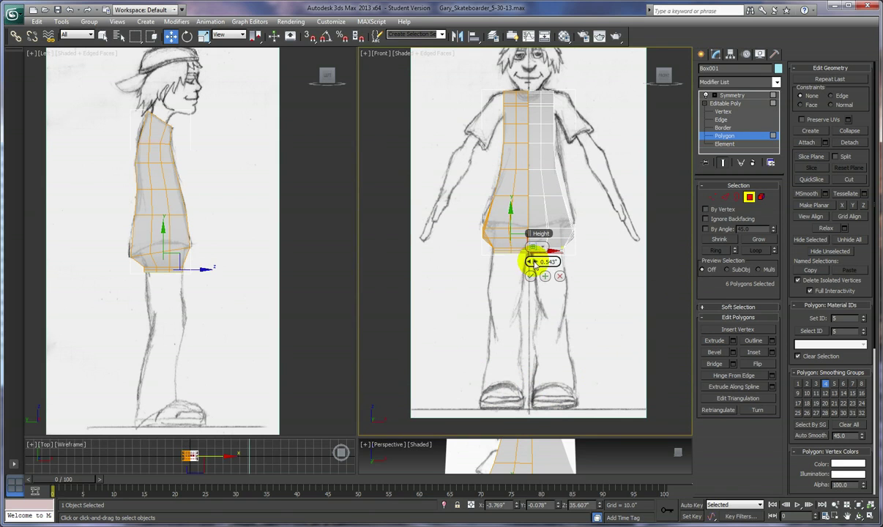
pyautogui.moveTo(532, 261); pyautogui.dragTo(665, 251)
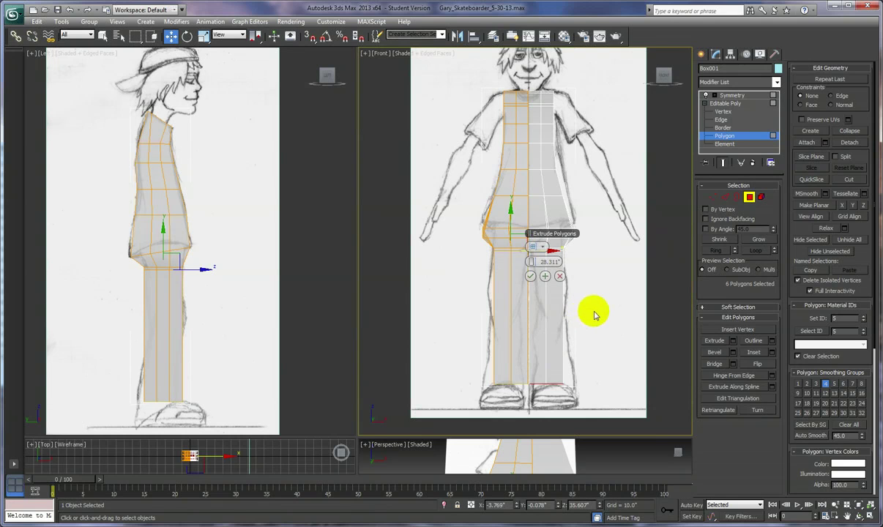
pyautogui.click(530, 275)
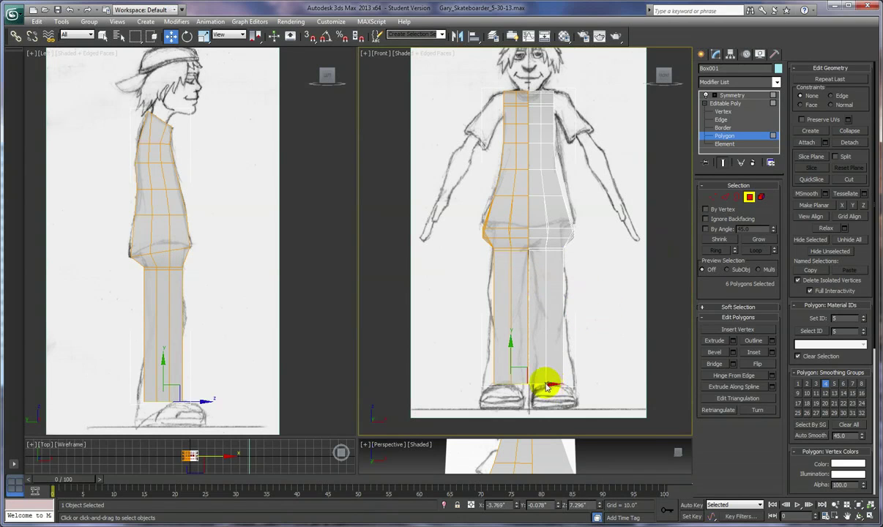
# Step: Move the six polygons at the bottom of the leg outward along X to X -5.376", following the front sketch
pyautogui.click(201, 80)
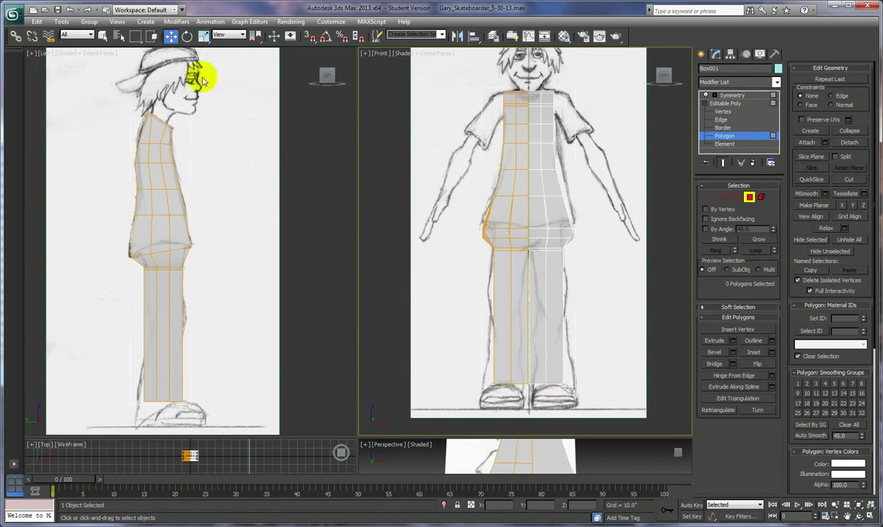
pyautogui.click(67, 9)
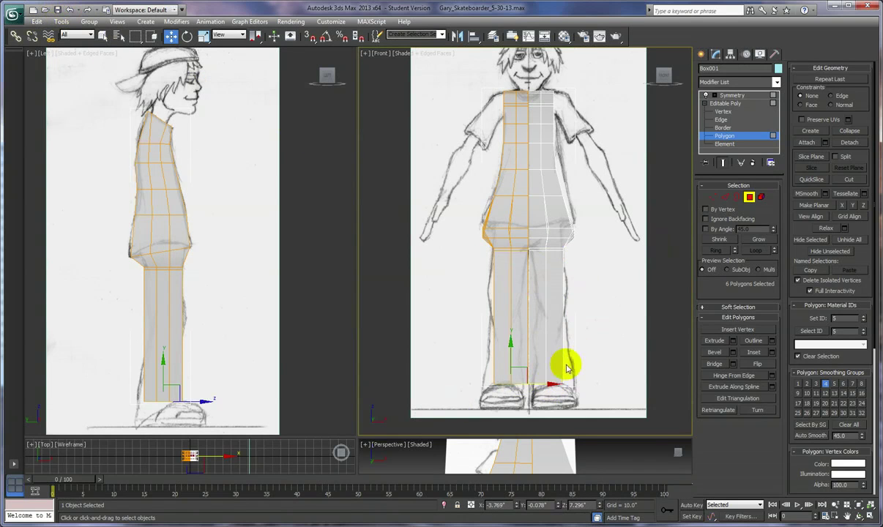
pyautogui.moveTo(550, 384); pyautogui.dragTo(543, 385)
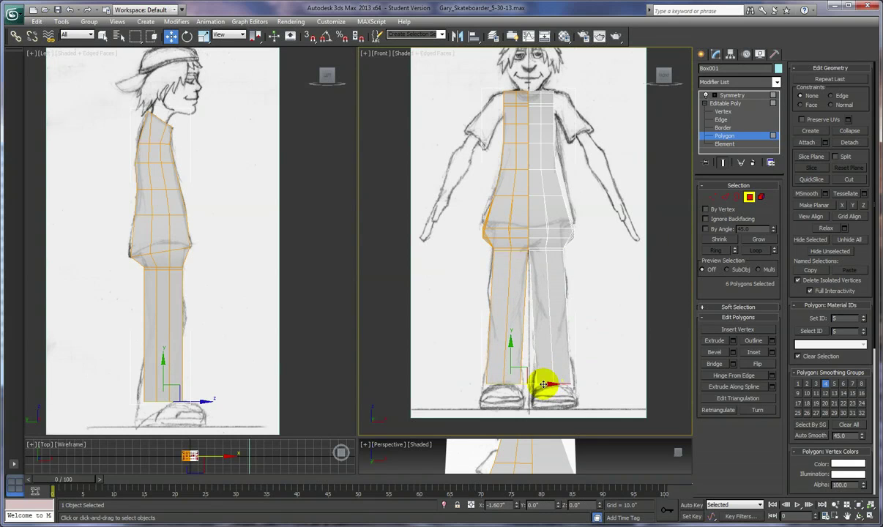
pyautogui.moveTo(543, 385); pyautogui.dragTo(548, 404)
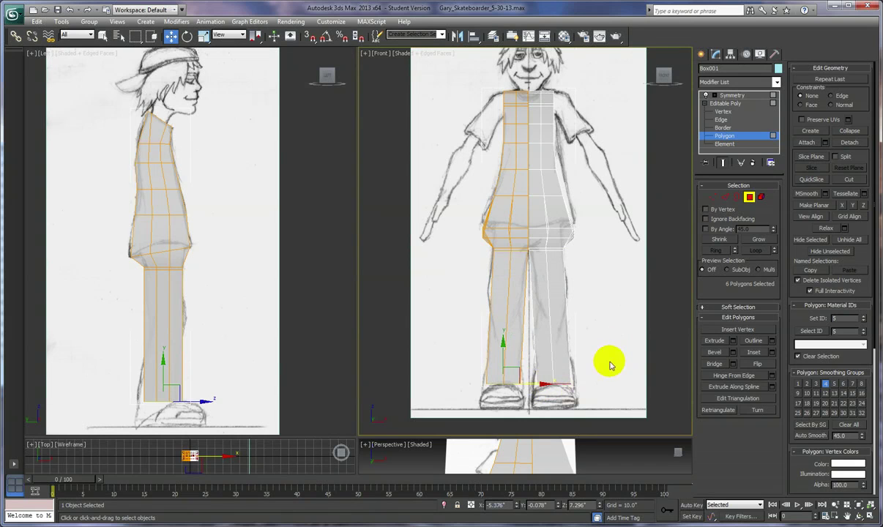
# Step: Extrude the six leg-bottom polygons 5.171" down to the sketch's ground line to form the foot block
pyautogui.click(733, 342)
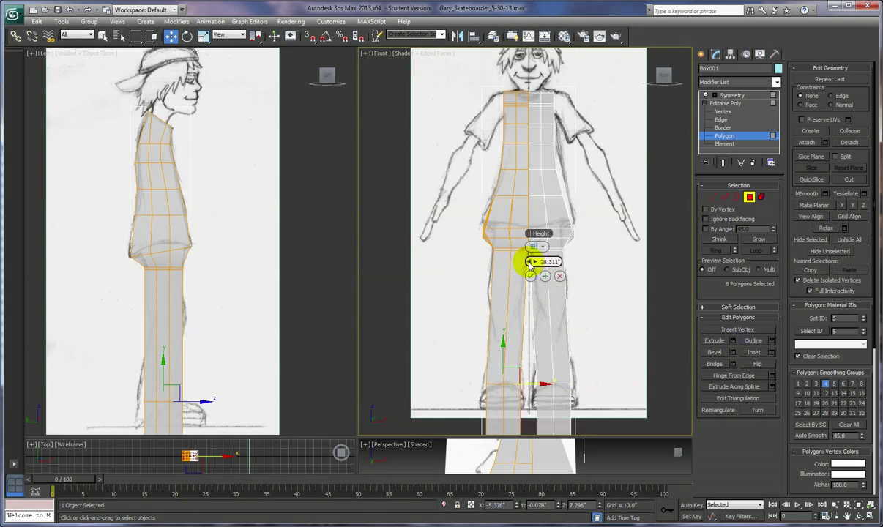
pyautogui.moveTo(530, 262); pyautogui.dragTo(419, 325)
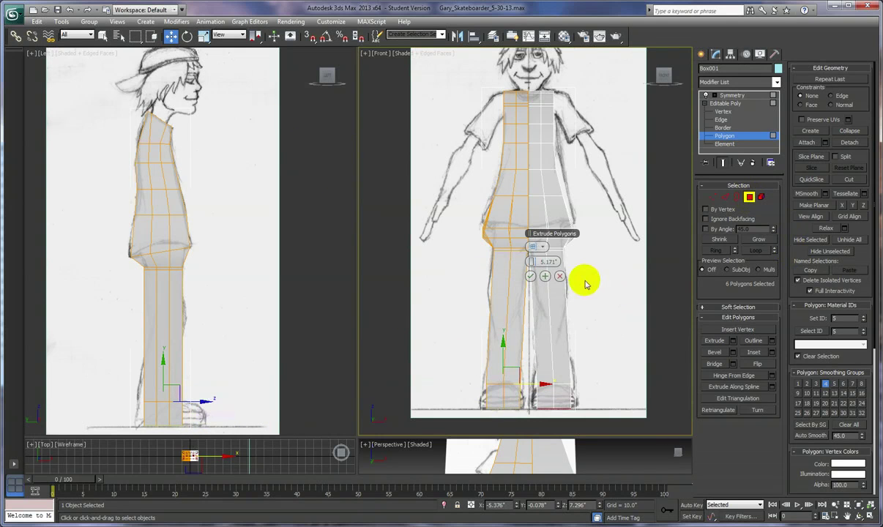
pyautogui.click(530, 276)
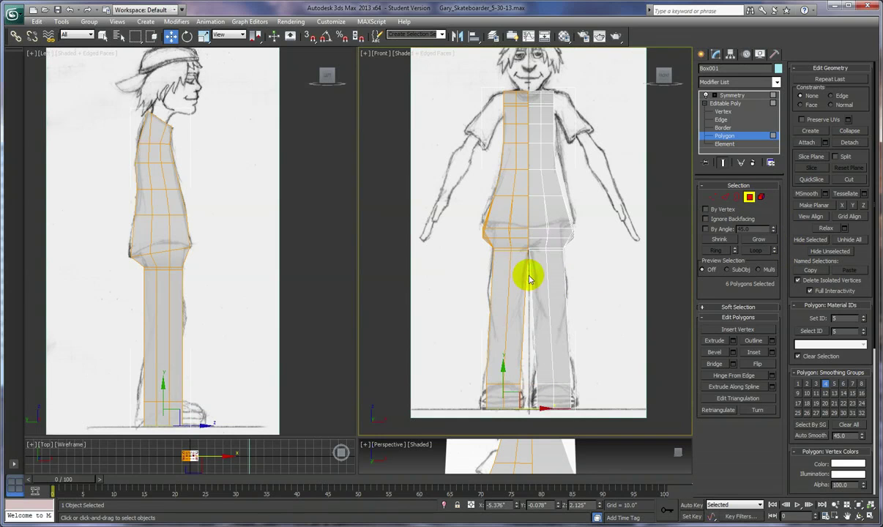
# Step: Extrude the two front polygons of the foot block forward to form the shoe, and extend its toe to Y -10.629" in the side view
pyautogui.click(505, 395)
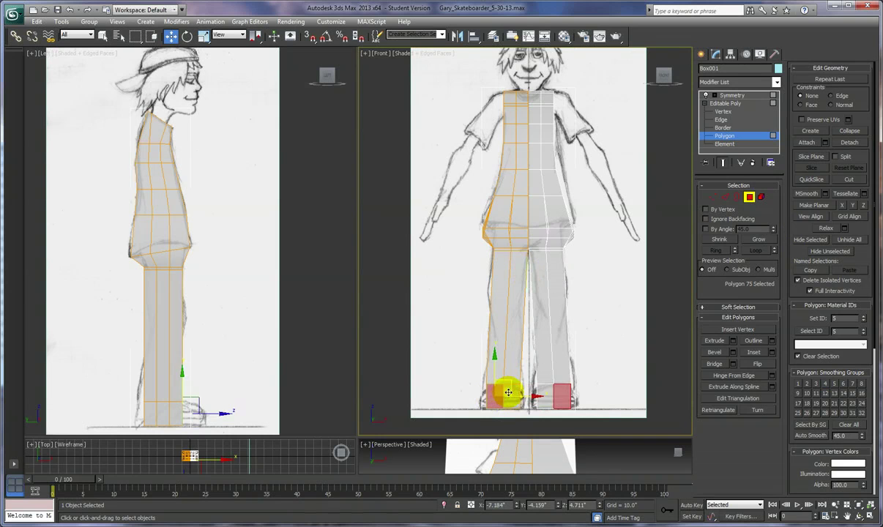
pyautogui.keyDown('ctrl'); pyautogui.click(558, 395); pyautogui.keyUp('ctrl')
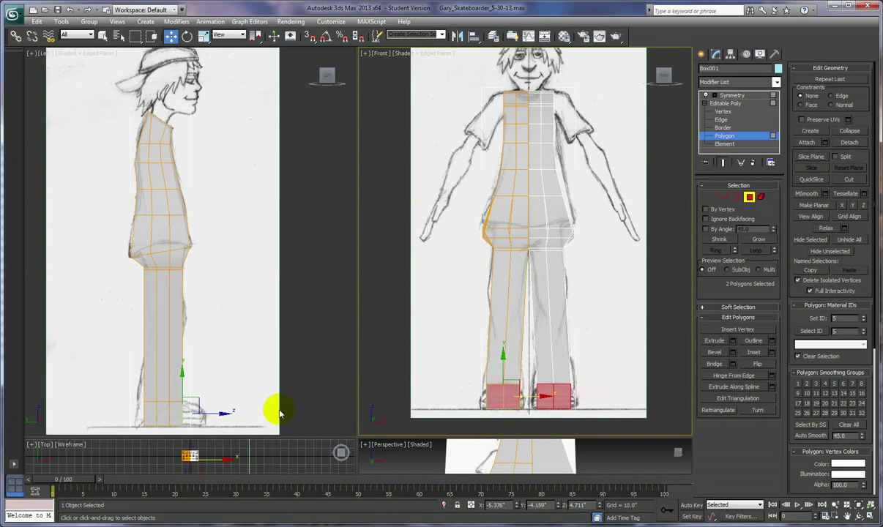
pyautogui.rightClick(219, 309)
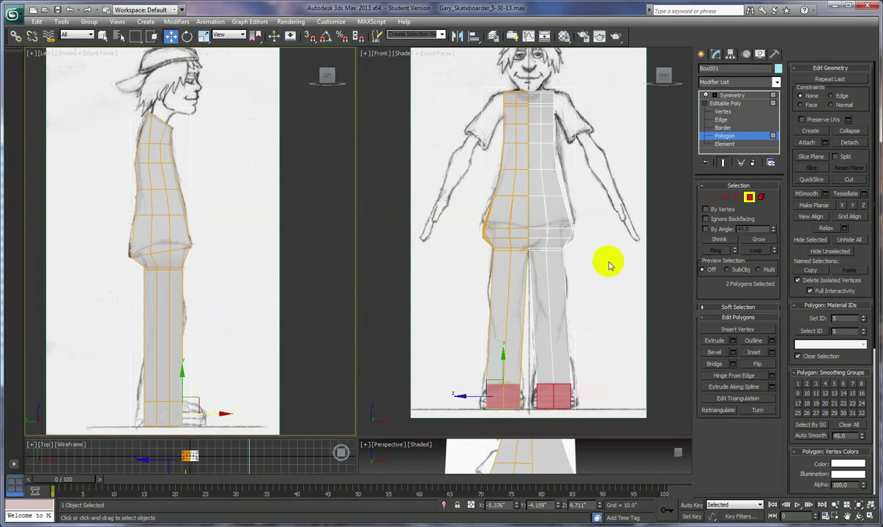
pyautogui.click(733, 340)
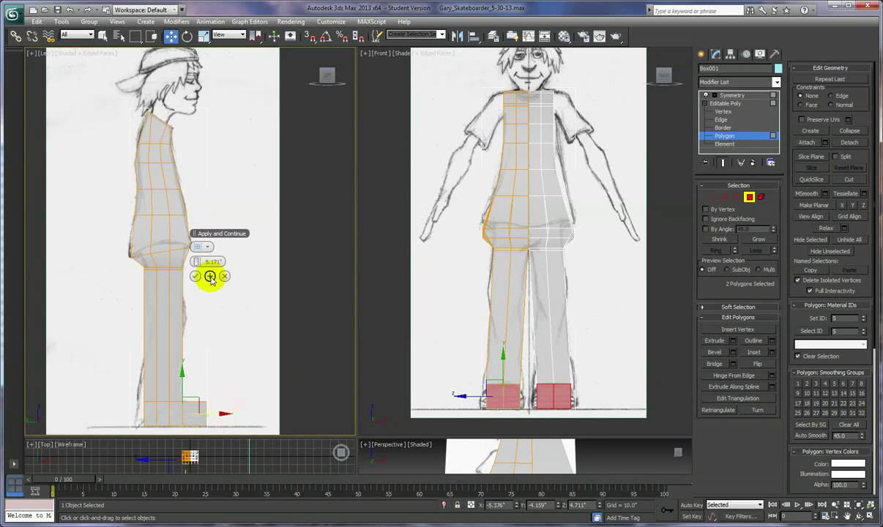
pyautogui.moveTo(197, 261); pyautogui.dragTo(197, 261)
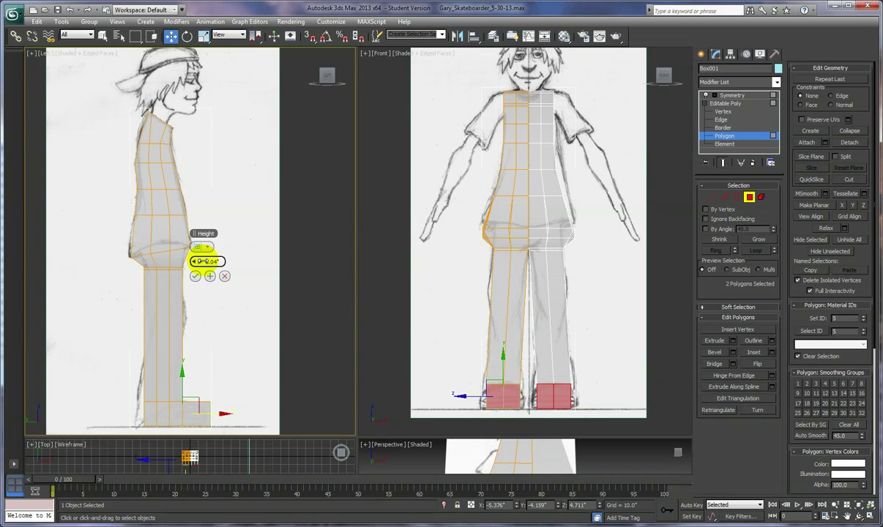
pyautogui.click(195, 276)
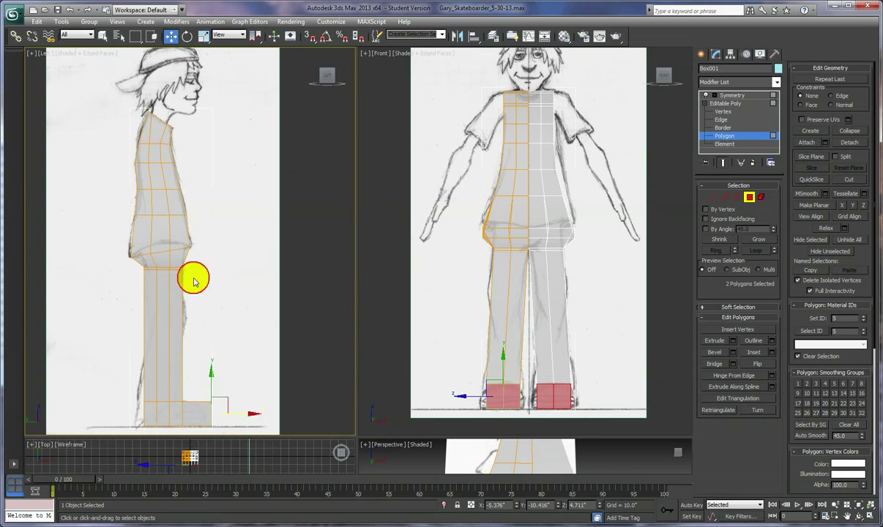
pyautogui.moveTo(252, 414); pyautogui.dragTo(251, 410)
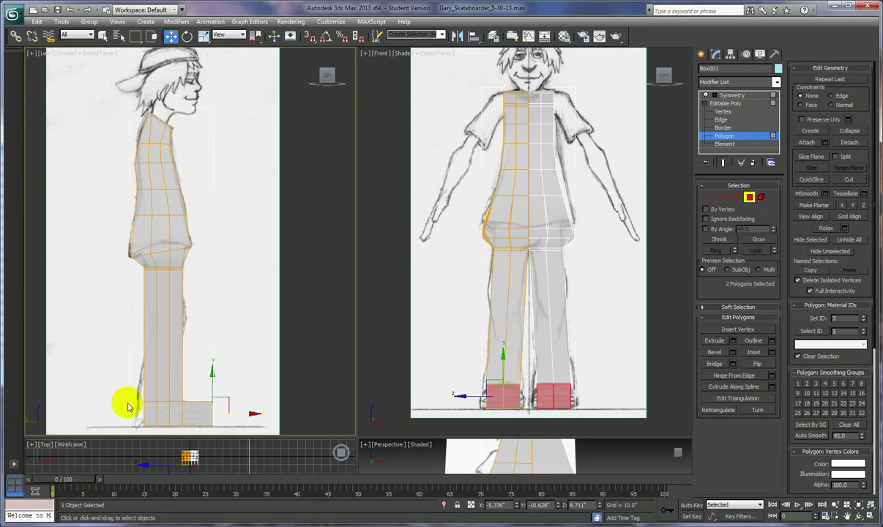
# Step: Try to move the foot's polygons backward in the side view to line up with the sketched shoe
pyautogui.moveTo(126, 399); pyautogui.dragTo(206, 418)
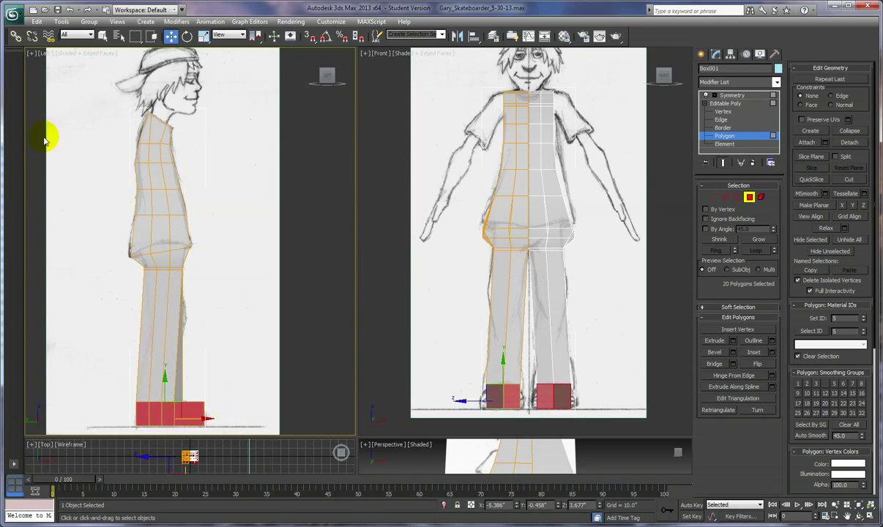
pyautogui.click(70, 10)
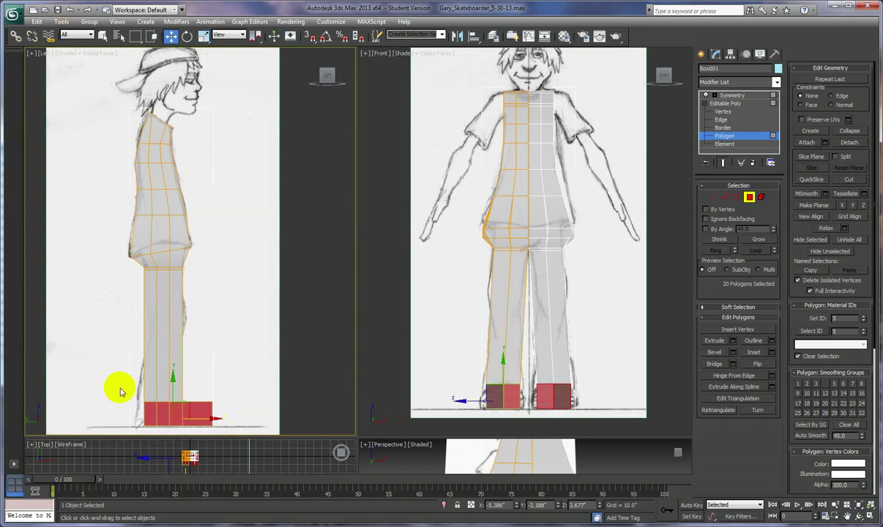
pyautogui.moveTo(142, 403); pyautogui.dragTo(219, 419)
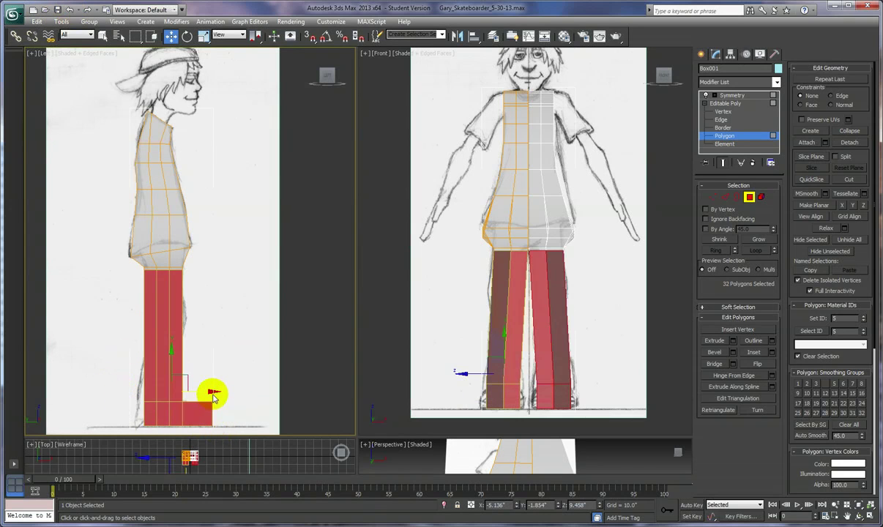
pyautogui.click(237, 333)
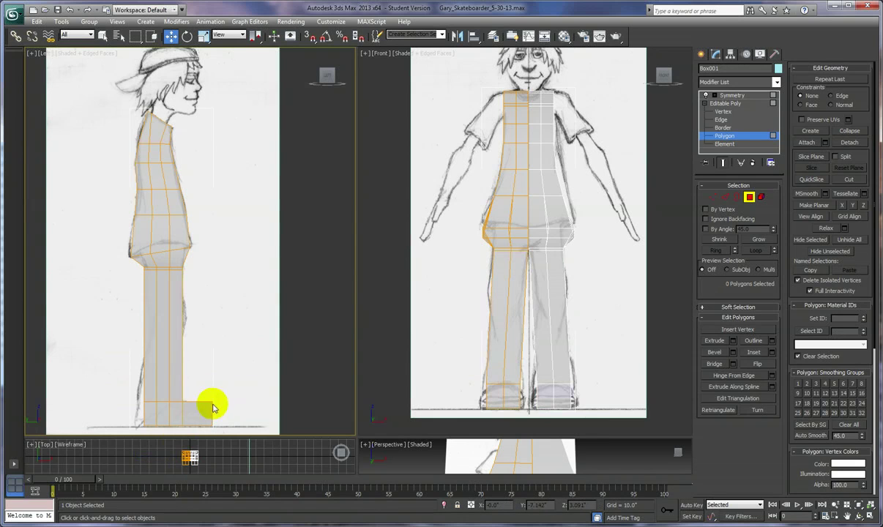
pyautogui.moveTo(132, 404); pyautogui.dragTo(202, 419)
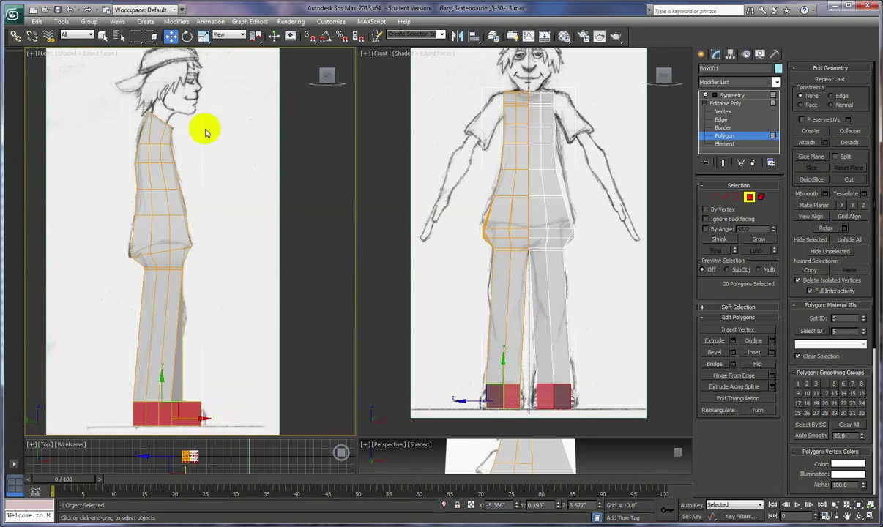
pyautogui.click(71, 9)
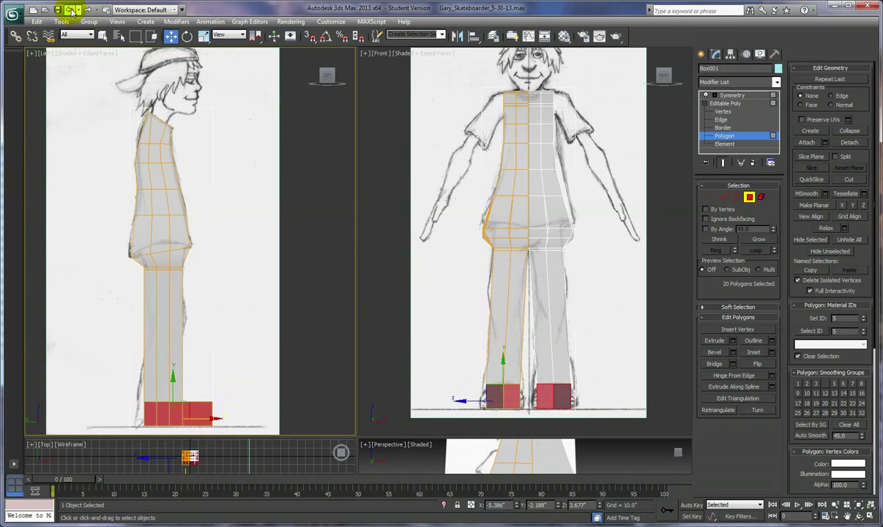
# Step: At vertex level, select the foot's 28 vertices and move them backward in the side view to match the sketched shoe
pyautogui.click(712, 198)
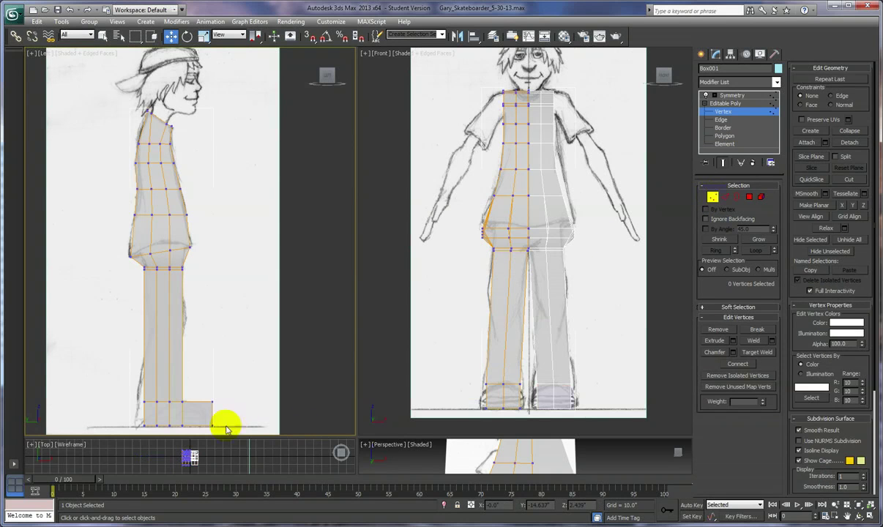
pyautogui.moveTo(116, 395); pyautogui.dragTo(210, 413)
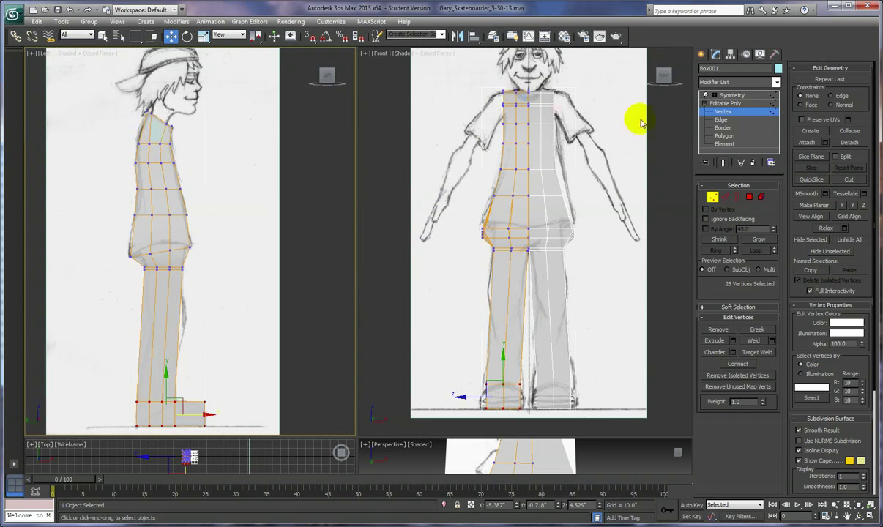
# Step: At polygon level, select the two polygons on the side of the upper torso at the shoulder
pyautogui.click(749, 197)
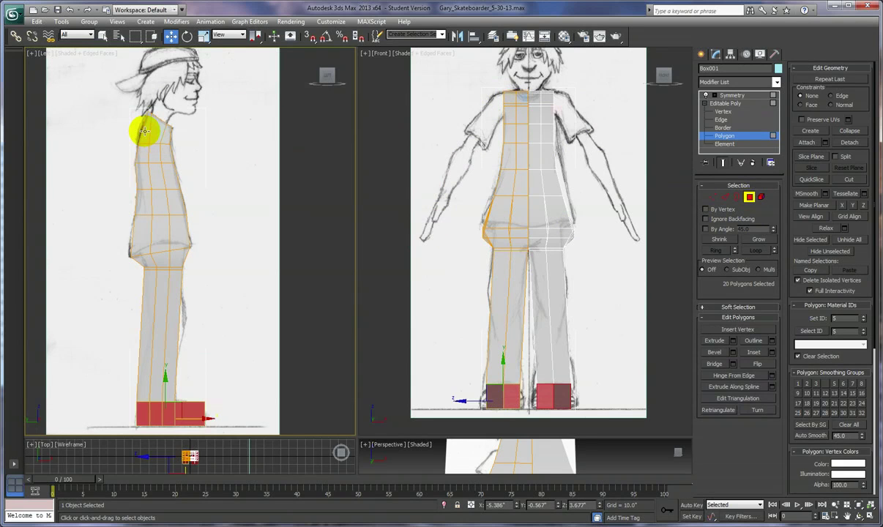
pyautogui.click(145, 131)
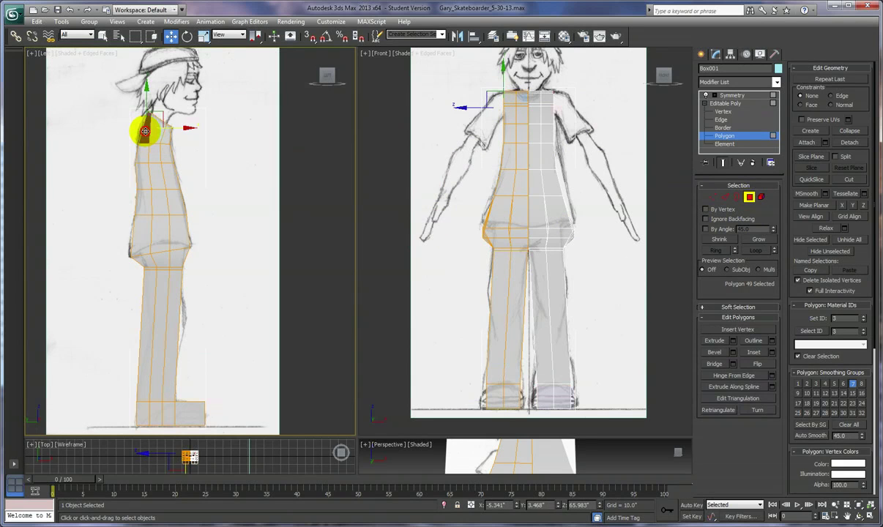
pyautogui.click(146, 129)
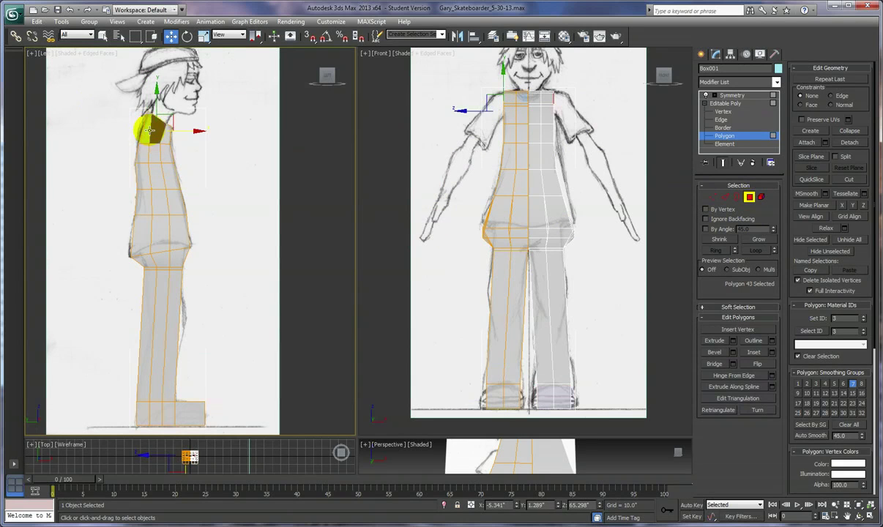
pyautogui.keyDown('ctrl'); pyautogui.click(145, 131); pyautogui.keyUp('ctrl')
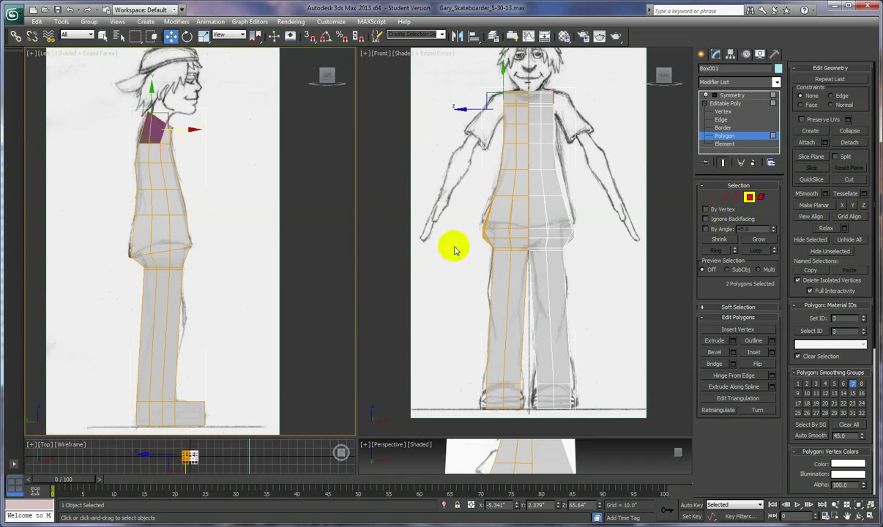
pyautogui.rightClick(459, 220)
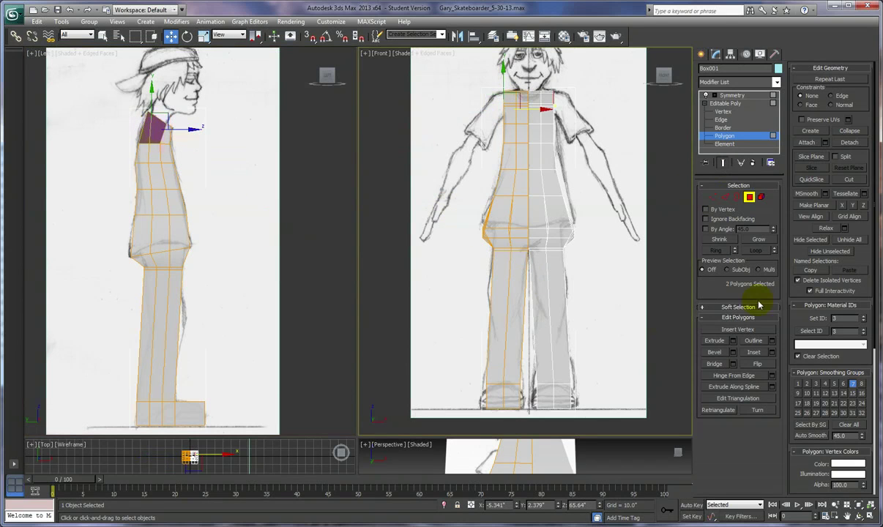
# Step: Extrude the two shoulder polygons outward with a height of 0.445" and apply the extrusion twice, keeping the extrude settings open
pyautogui.click(731, 341)
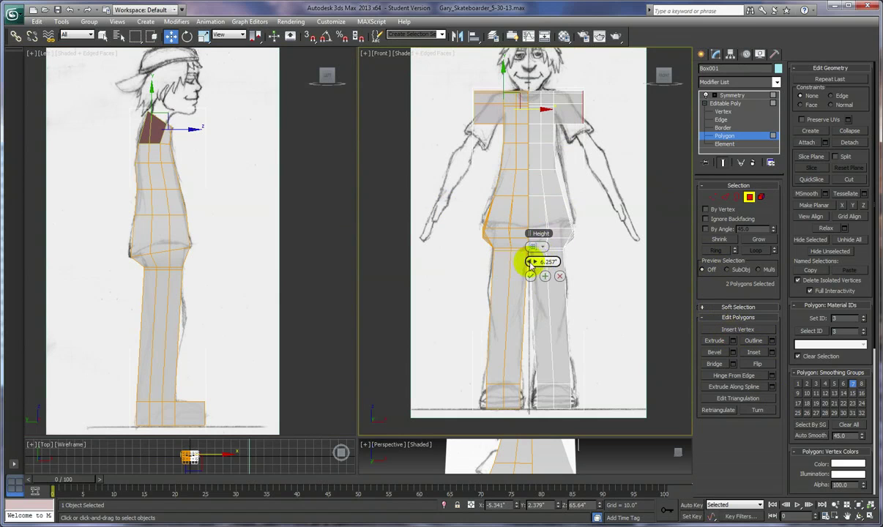
pyautogui.moveTo(528, 265); pyautogui.dragTo(502, 263)
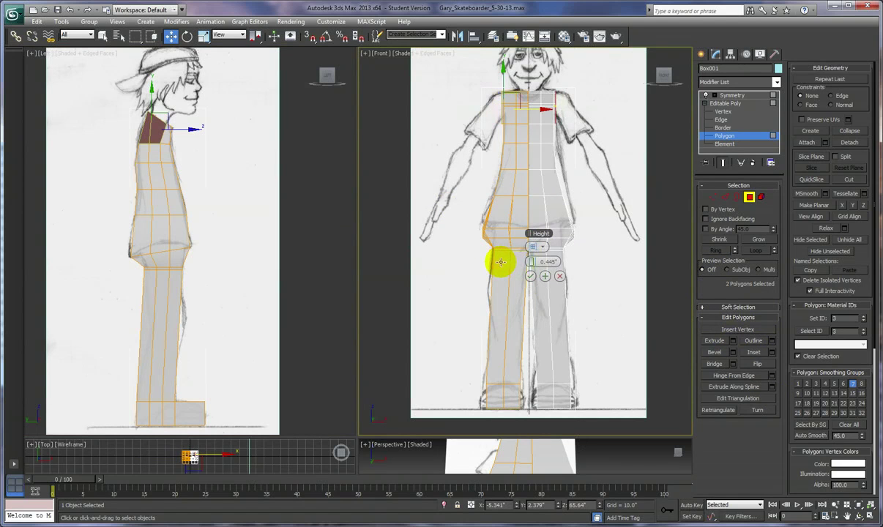
pyautogui.click(545, 276)
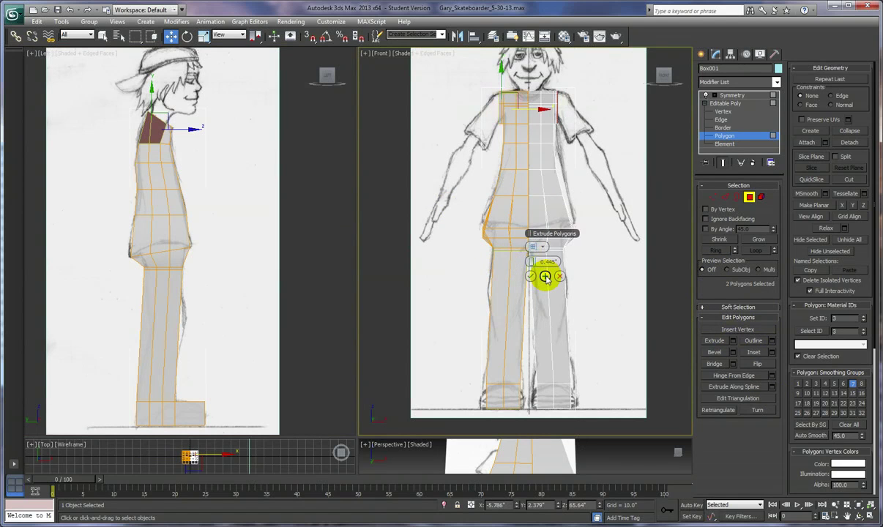
pyautogui.click(545, 276)
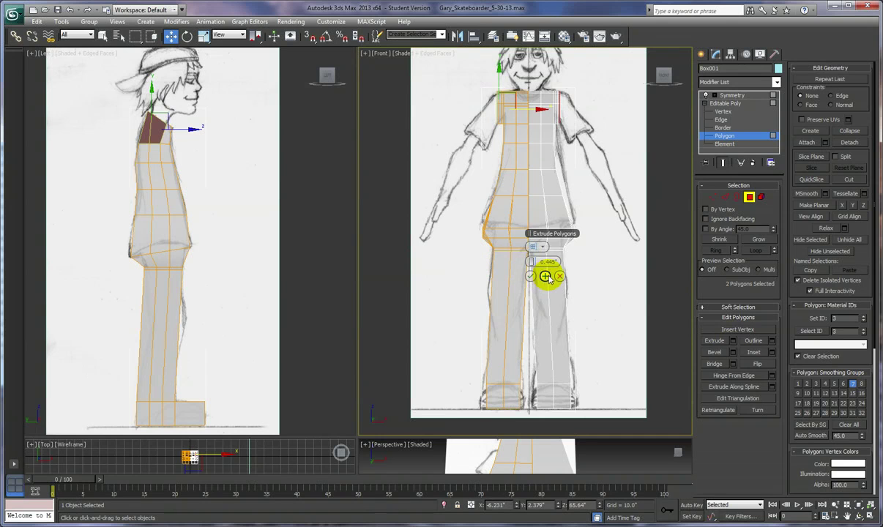
pyautogui.rightClick(601, 205)
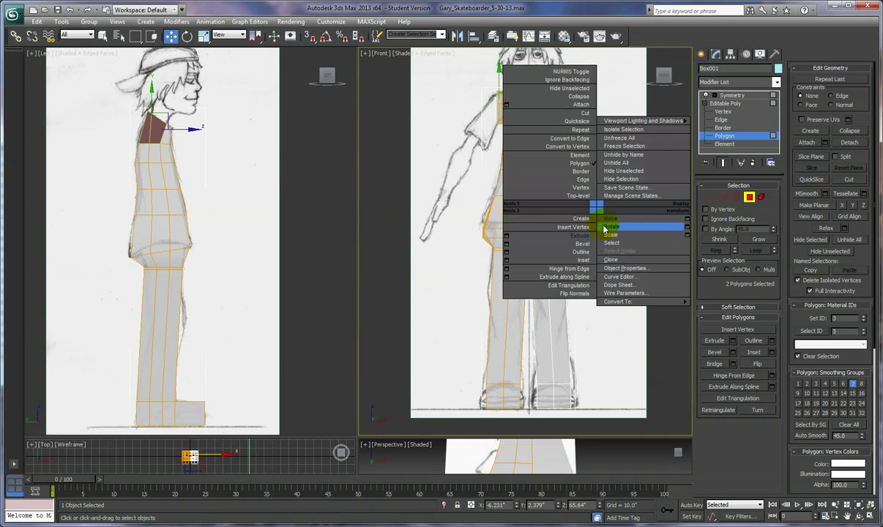
pyautogui.click(609, 227)
pyautogui.moveTo(465, 102)
pyautogui.mouseDown()
pyautogui.moveTo(464, 122)
pyautogui.moveTo(469, 93)
pyautogui.mouseUp()
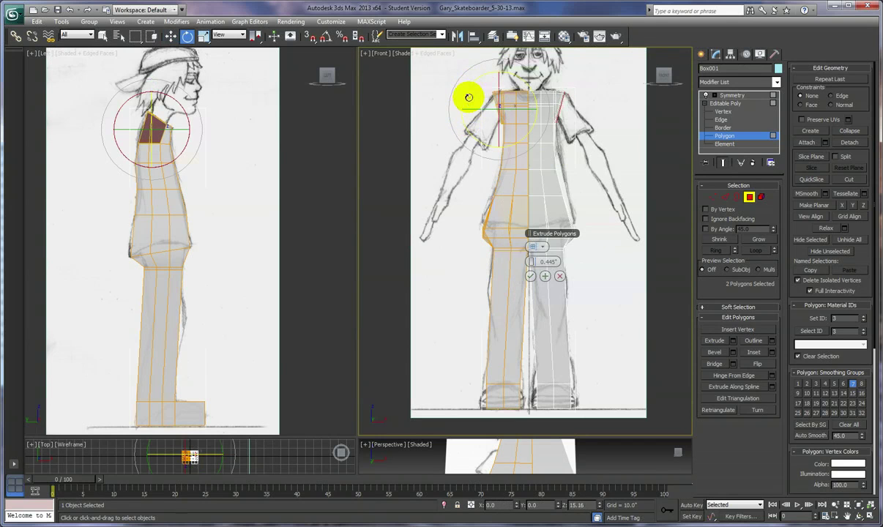
pyautogui.click(73, 9)
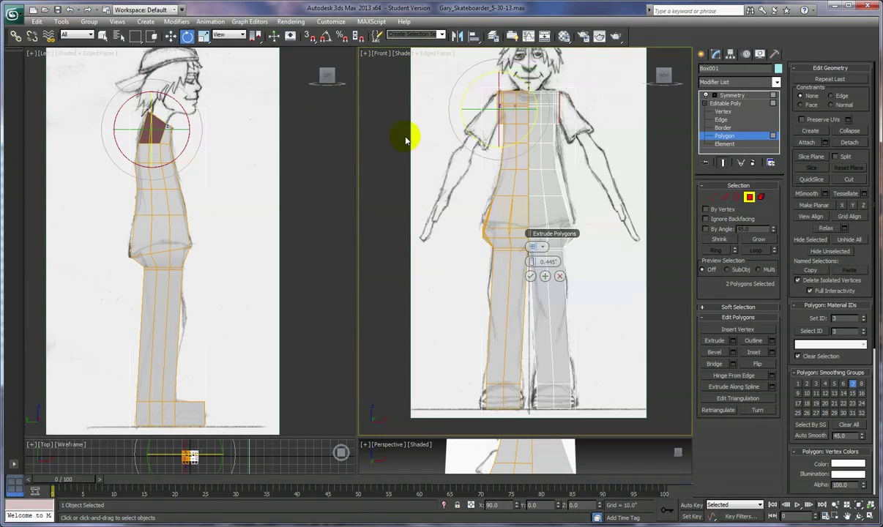
# Step: Scale down the two shoulder polygons and rotate them in the front view to match the angle of the sketched sleeve
pyautogui.rightClick(621, 275)
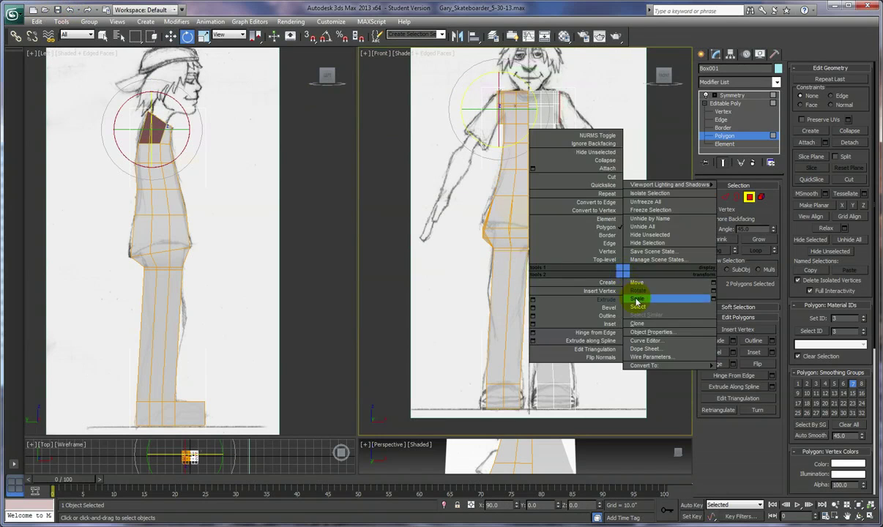
pyautogui.click(634, 282)
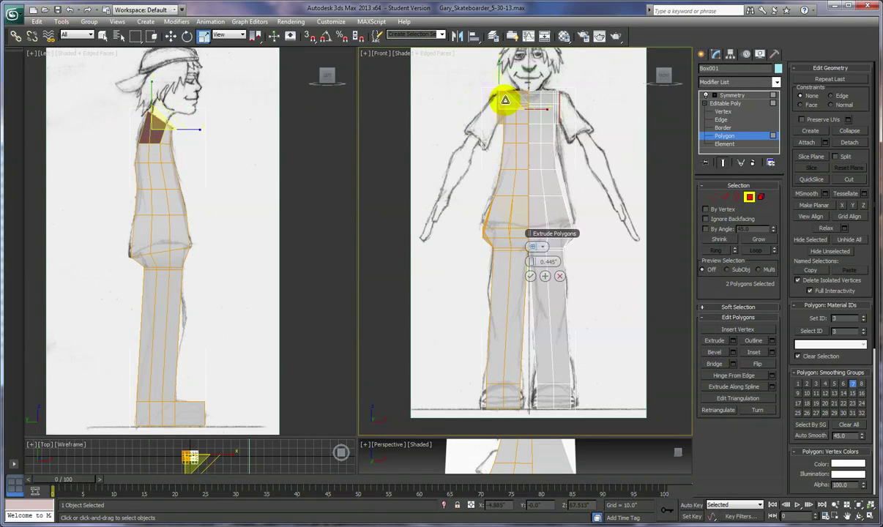
pyautogui.moveTo(506, 102)
pyautogui.mouseDown()
pyautogui.moveTo(514, 93)
pyautogui.moveTo(546, 111)
pyautogui.moveTo(508, 62)
pyautogui.moveTo(512, 83)
pyautogui.moveTo(502, 103)
pyautogui.moveTo(512, 135)
pyautogui.mouseUp()
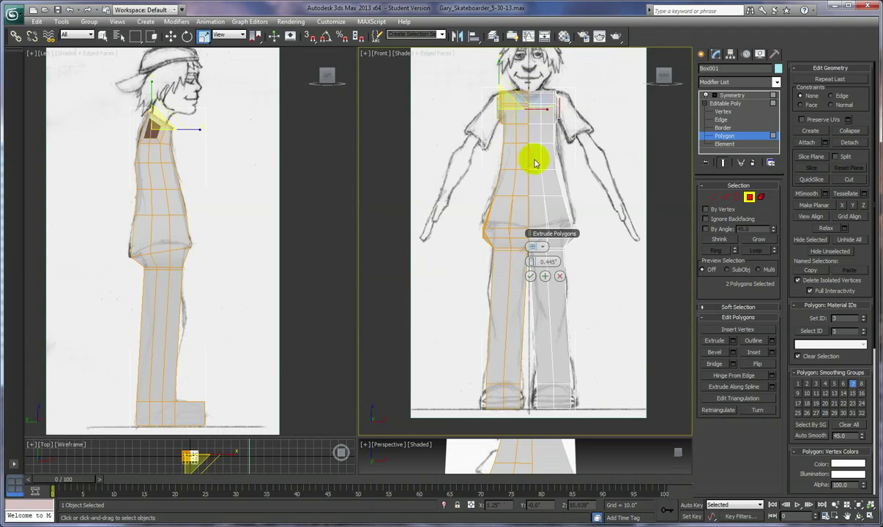
pyautogui.rightClick(589, 231)
pyautogui.click(600, 237)
pyautogui.moveTo(478, 78); pyautogui.dragTo(456, 139)
# Step: Move the two shoulder polygons outward and down in the front view to about X -7.835", Z 64.315", inside the sketched sleeve
pyautogui.rightClick(604, 252)
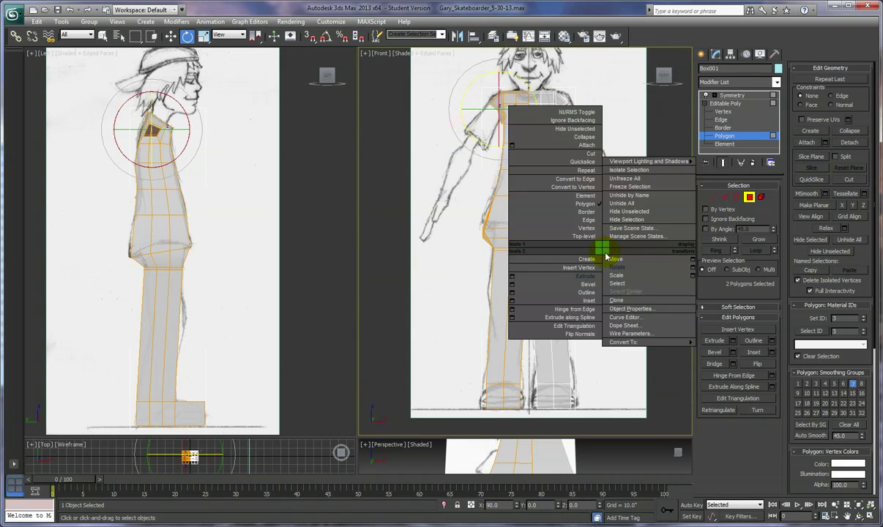
pyautogui.click(612, 258)
pyautogui.moveTo(516, 97); pyautogui.dragTo(505, 100)
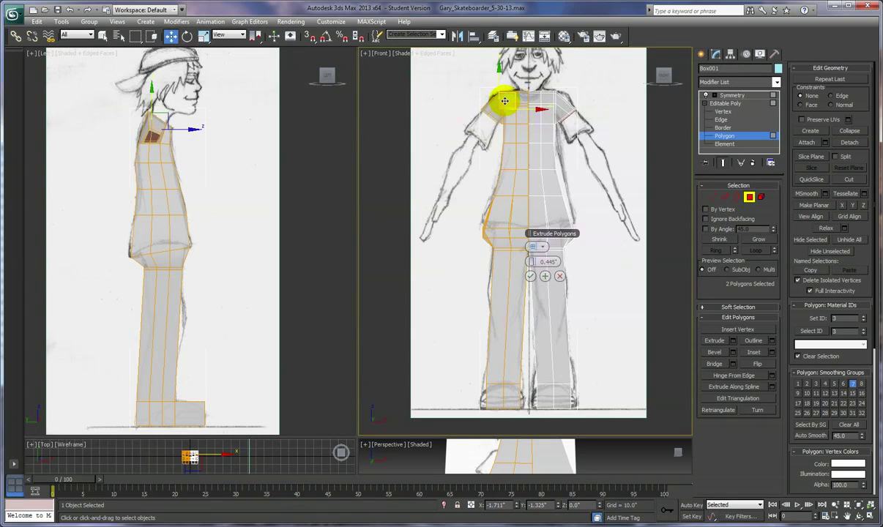
pyautogui.moveTo(505, 100); pyautogui.dragTo(504, 127)
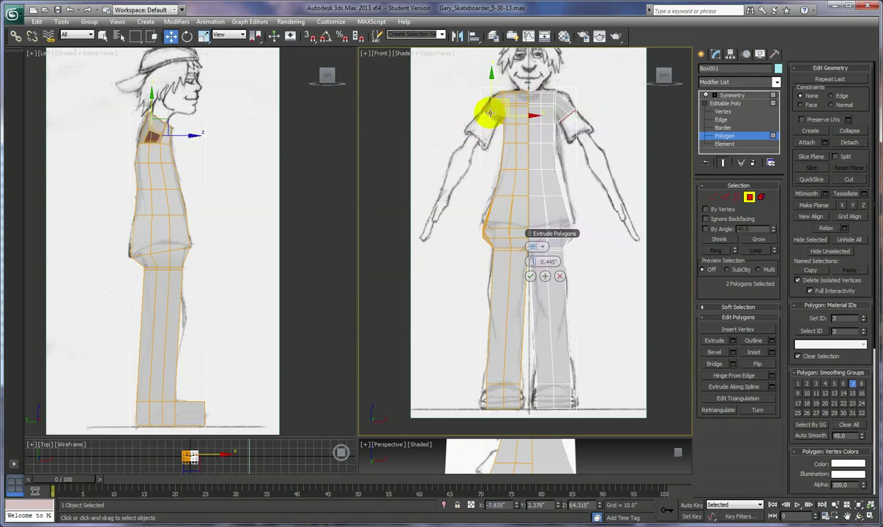
# Step: Extrude the two sleeve-end polygons 23.8" along the sketched arm to form the arm down toward the wrist
pyautogui.rightClick(614, 249)
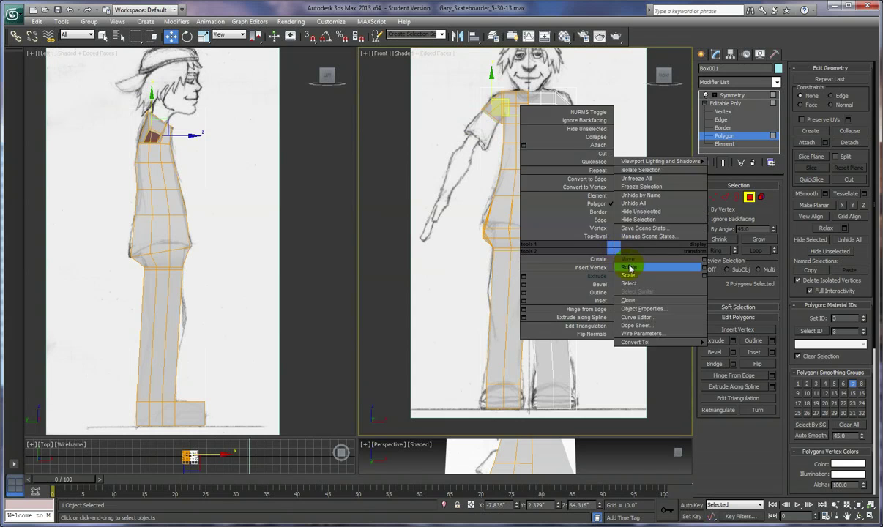
pyautogui.click(628, 268)
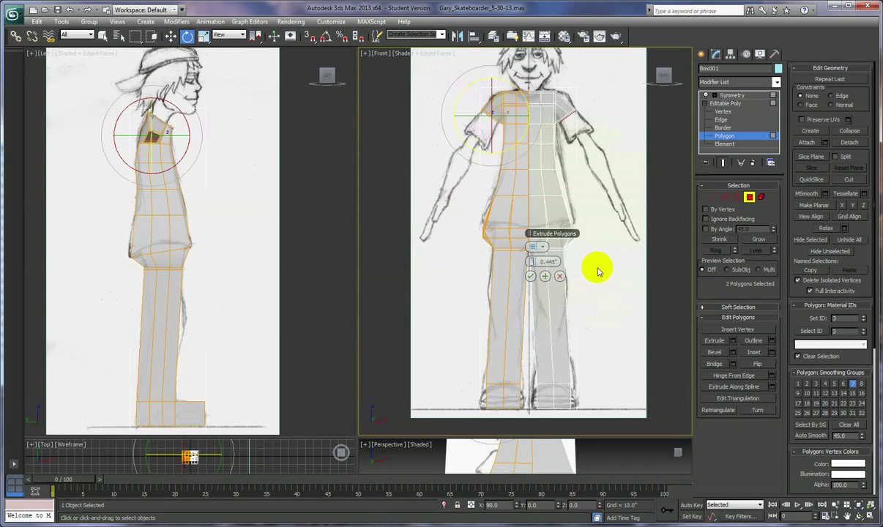
pyautogui.click(545, 276)
pyautogui.moveTo(532, 260); pyautogui.dragTo(638, 226)
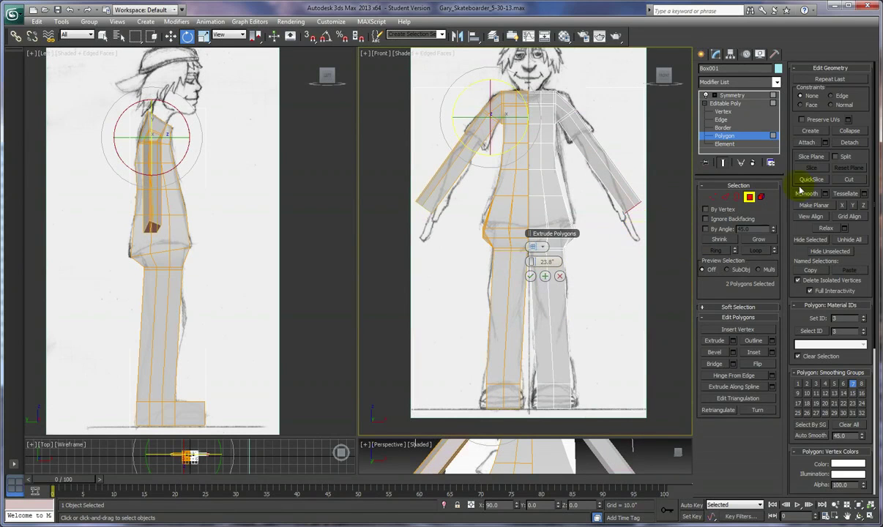
# Step: Commit the arm extrusion and move its end polygons in the front view to the sketched wrist, about X -19.825", Z 43.134"
pyautogui.rightClick(610, 281)
pyautogui.click(612, 276)
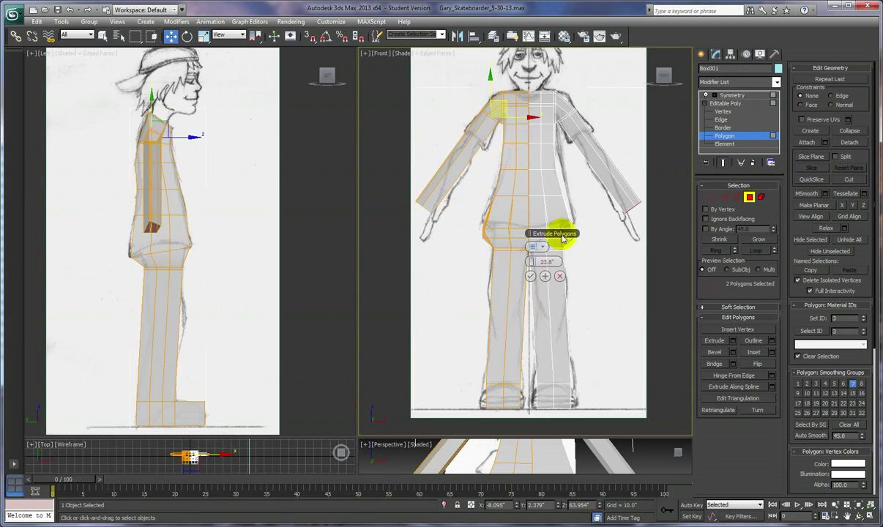
pyautogui.click(530, 277)
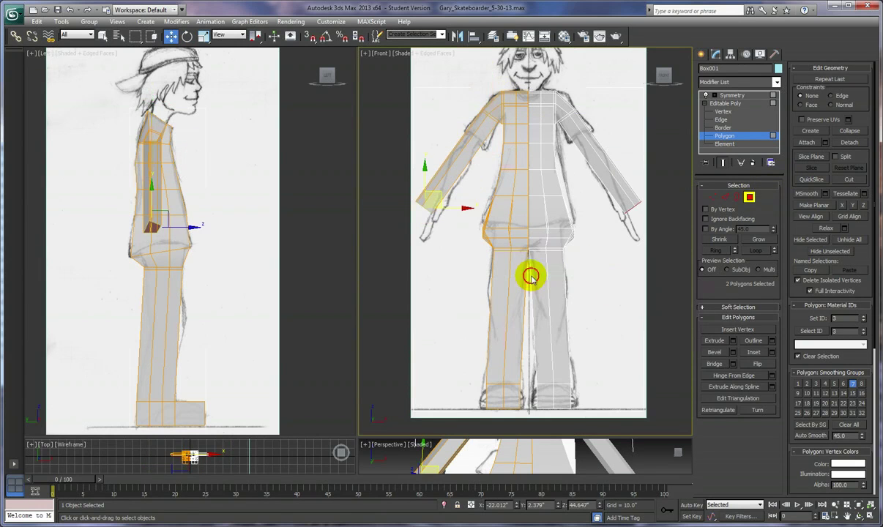
pyautogui.moveTo(437, 194); pyautogui.dragTo(456, 208)
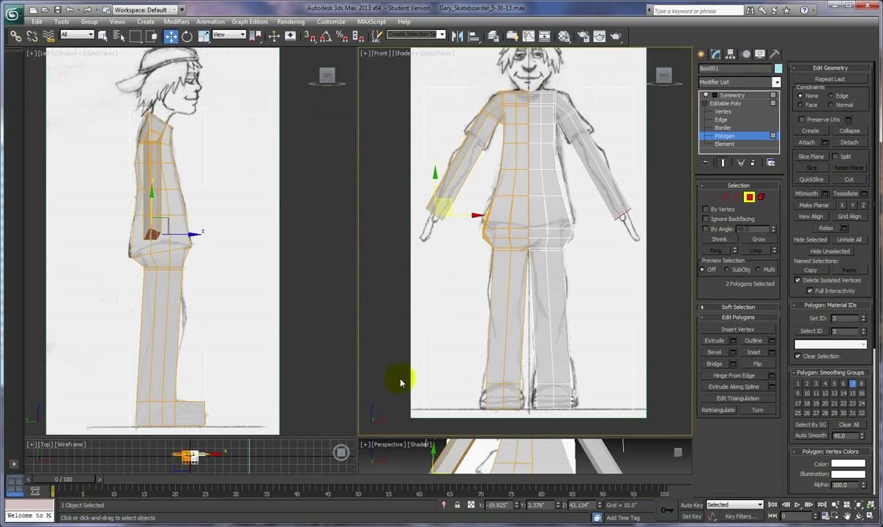
# Step: In the perspective view, select the single polygon on top of the torso beside the centre line, where the neck starts
pyautogui.moveTo(357, 435); pyautogui.dragTo(368, 83)
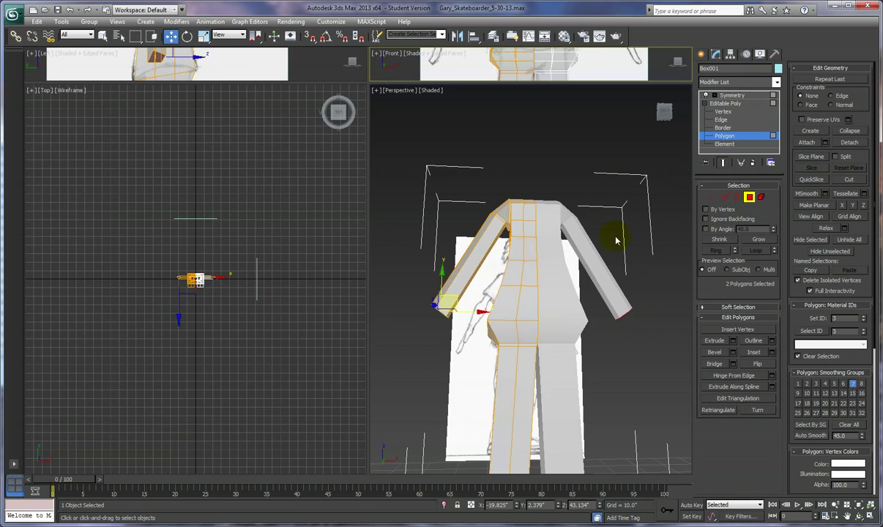
pyautogui.keyDown('alt'); pyautogui.moveTo(602, 306); pyautogui.dragTo(561, 332, button='middle'); pyautogui.keyUp('alt')
pyautogui.click(528, 239)
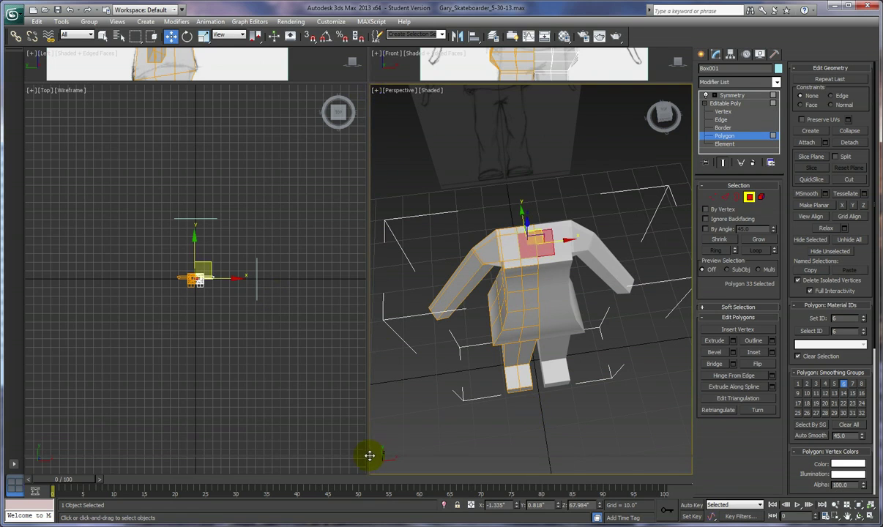
pyautogui.moveTo(369, 456); pyautogui.dragTo(368, 459)
pyautogui.moveTo(379, 179); pyautogui.dragTo(375, 192, button='middle')
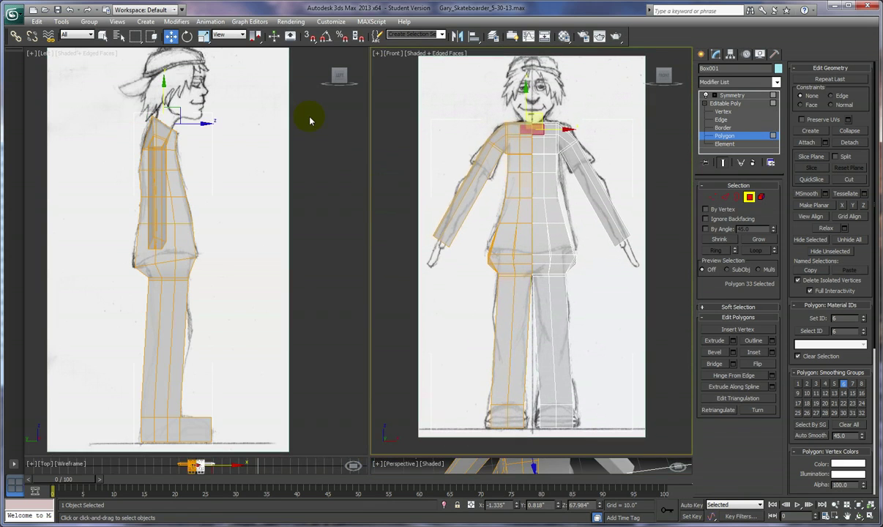
# Step: Extrude the selected neck polygon upward with a height of 18.353", checking it against the sketched head in the side view
pyautogui.rightClick(462, 278)
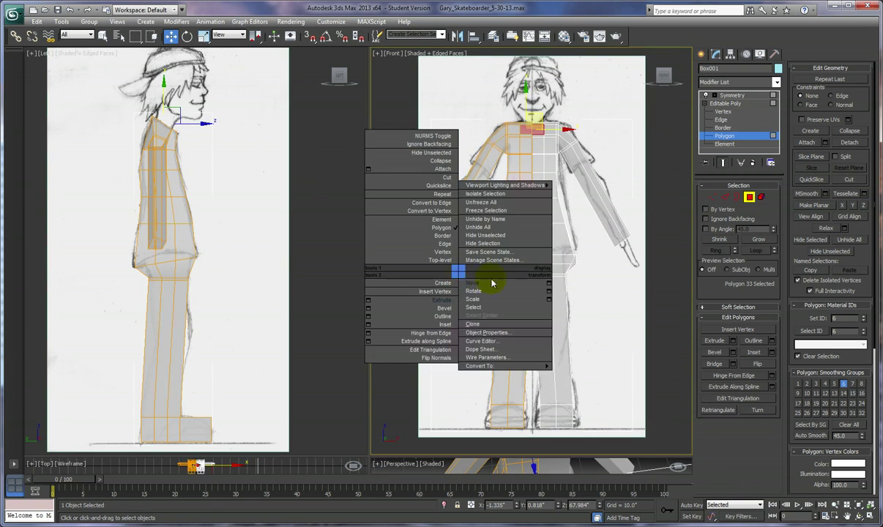
pyautogui.click(732, 344)
pyautogui.click(733, 342)
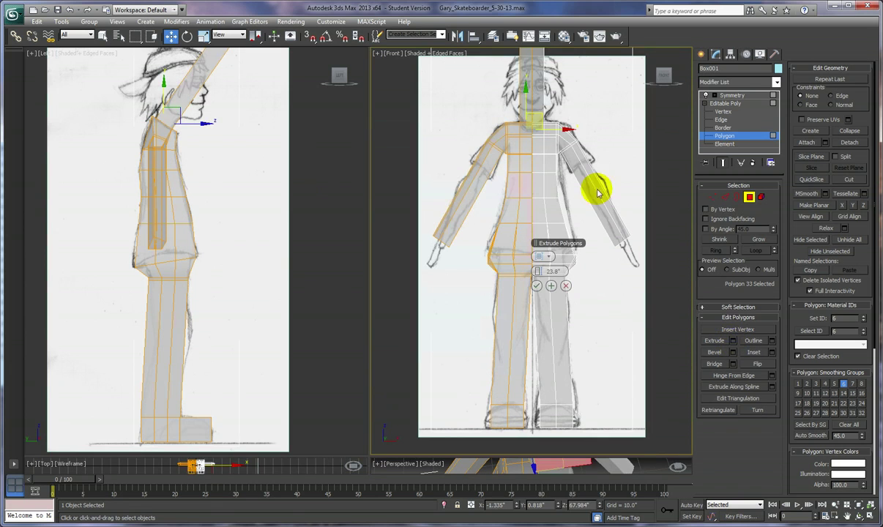
pyautogui.moveTo(612, 148); pyautogui.dragTo(612, 184, button='middle')
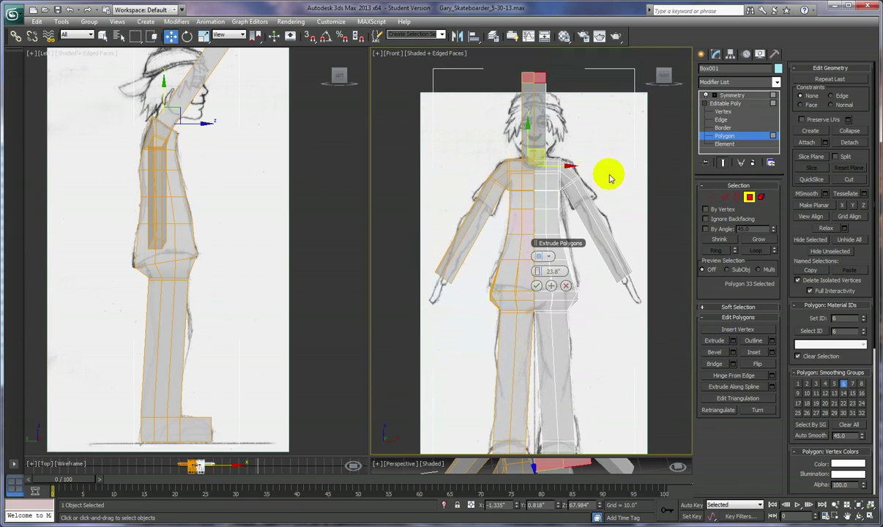
pyautogui.moveTo(226, 169); pyautogui.dragTo(228, 189, button='middle')
pyautogui.scroll(-2, 229, 189)
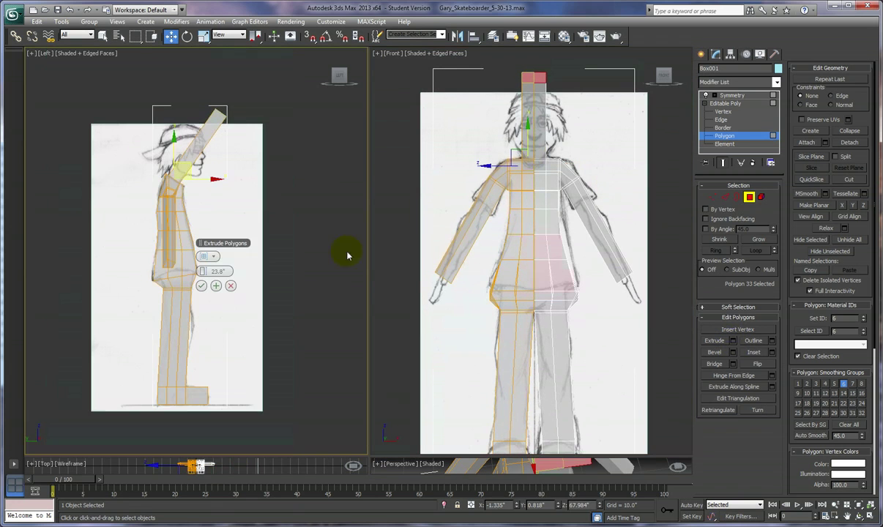
pyautogui.scroll(2, 317, 246)
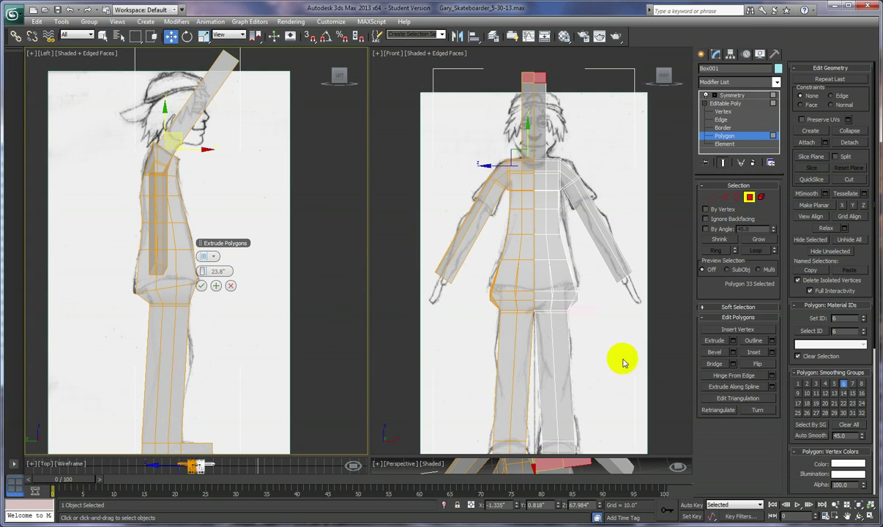
pyautogui.rightClick(353, 324)
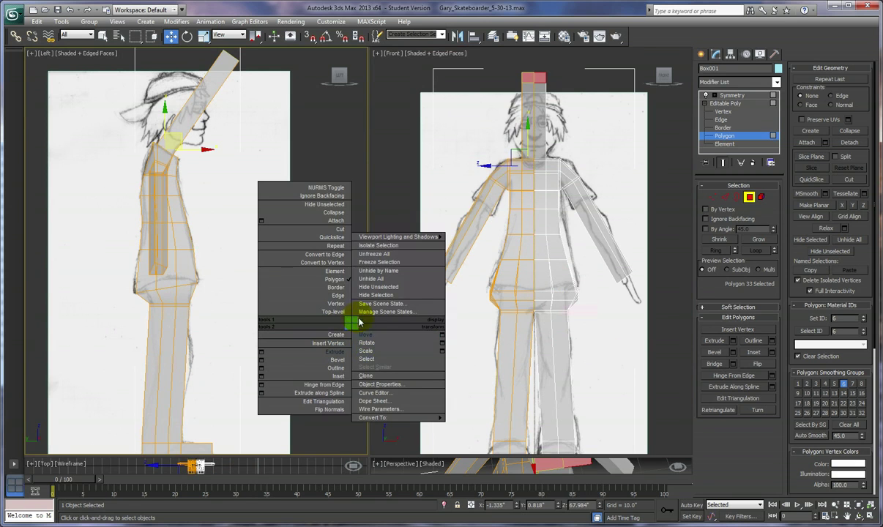
pyautogui.click(366, 336)
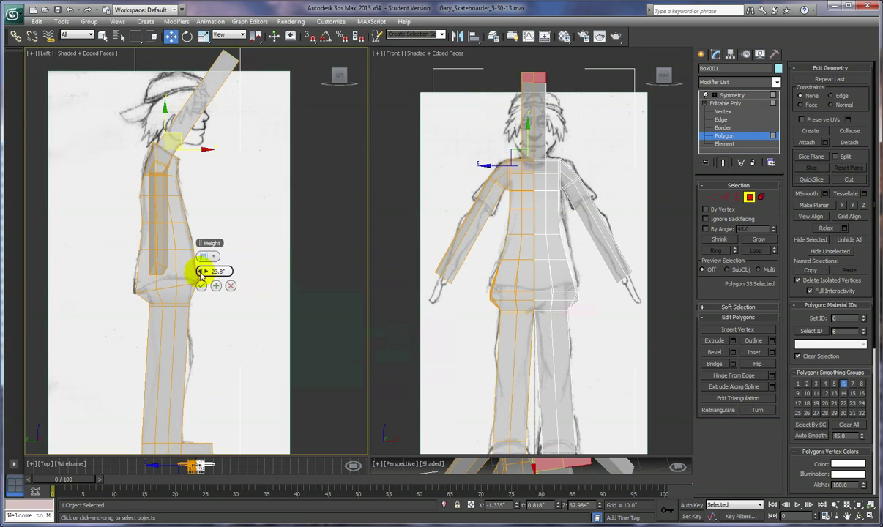
pyautogui.moveTo(200, 272)
pyautogui.mouseDown()
pyautogui.moveTo(174, 278)
pyautogui.moveTo(196, 280)
pyautogui.mouseUp()
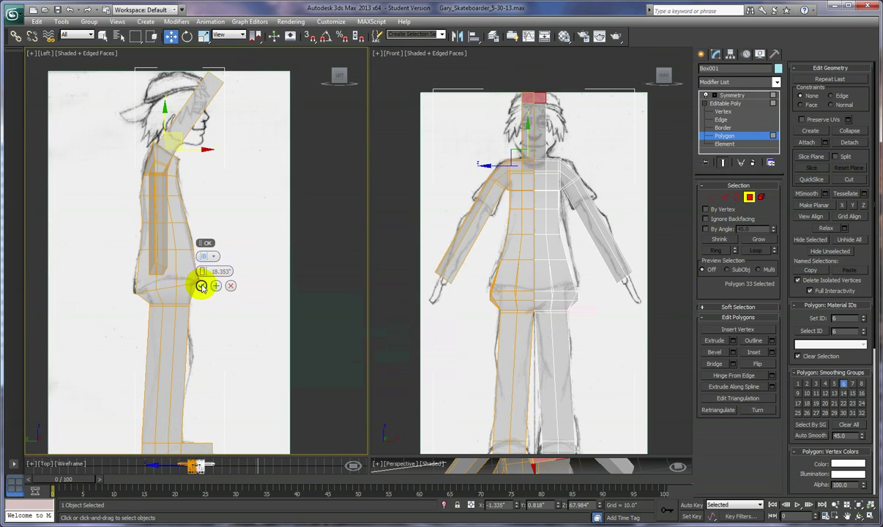
pyautogui.click(202, 285)
# Step: Move the neck extrusion's top polygon backward over the sketched head in the side view and rotate it
pyautogui.moveTo(229, 62); pyautogui.dragTo(205, 59)
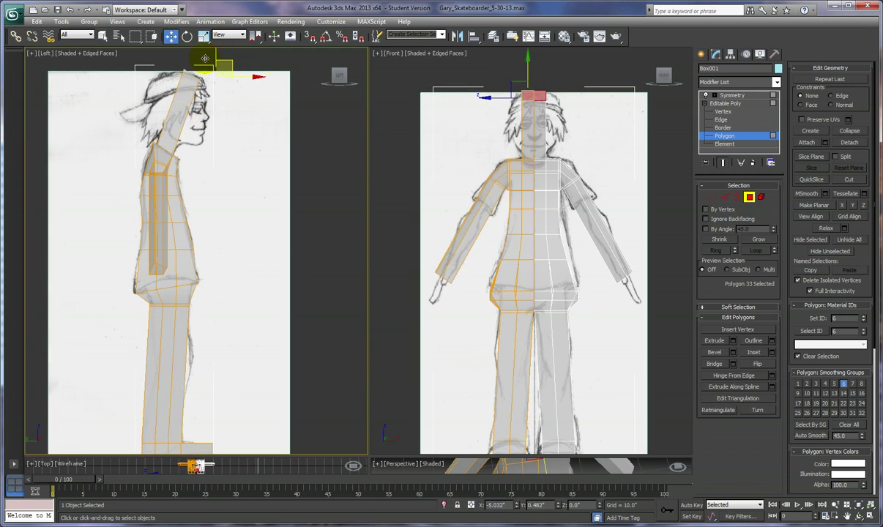
pyautogui.rightClick(233, 142)
pyautogui.click(249, 162)
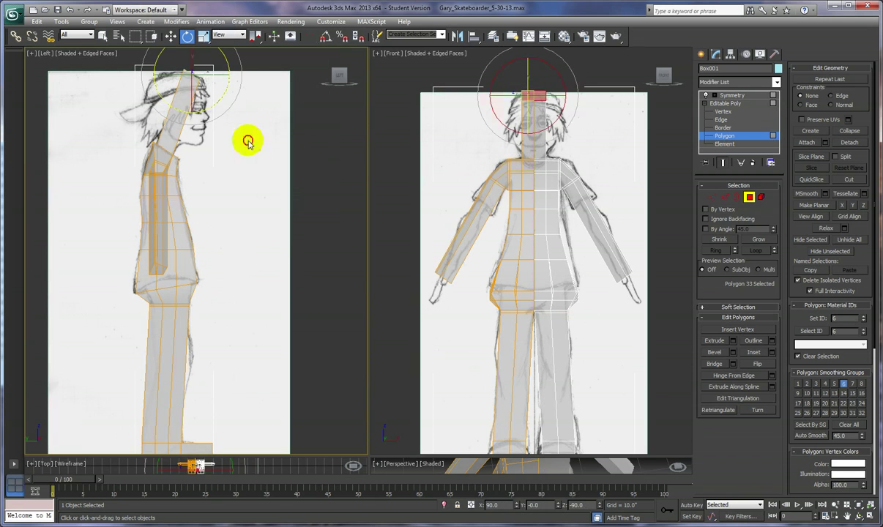
pyautogui.moveTo(162, 53); pyautogui.dragTo(157, 67)
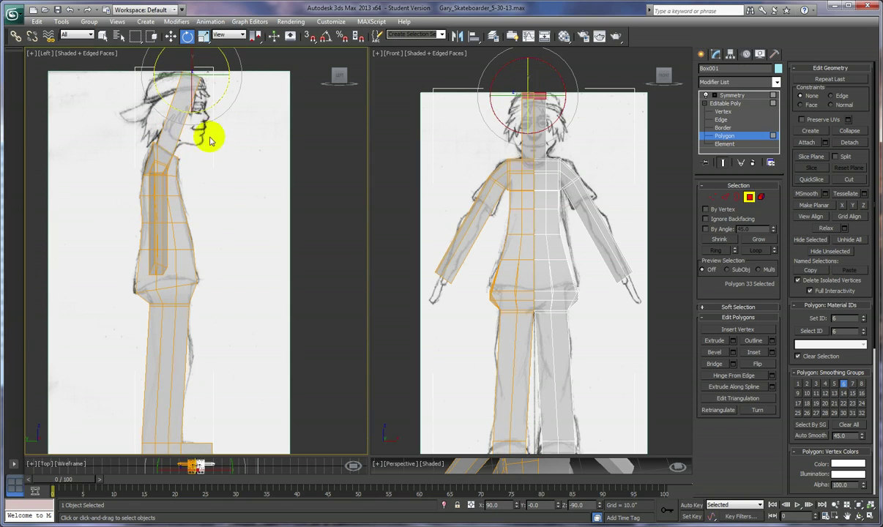
# Step: Move the top polygon down in the side view to about Z 70.971", shortening the extrusion to the sketched neck
pyautogui.rightClick(265, 233)
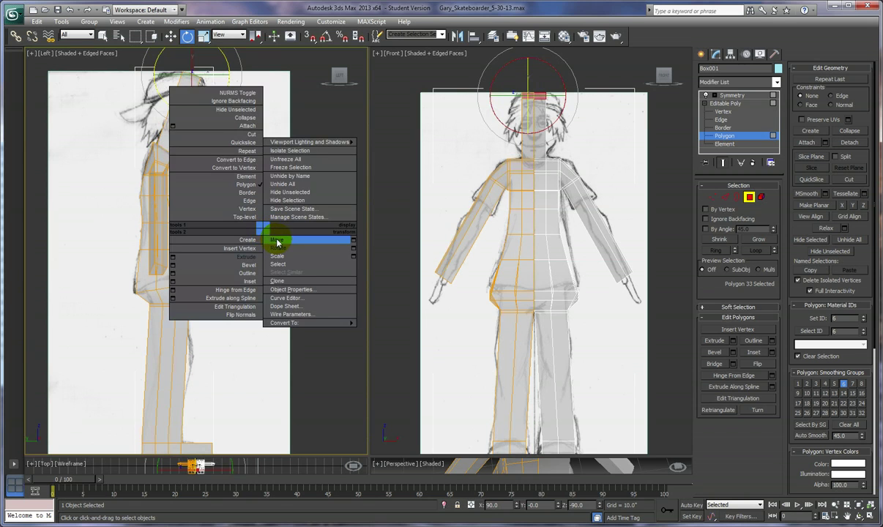
pyautogui.click(277, 242)
pyautogui.moveTo(207, 63); pyautogui.dragTo(188, 120)
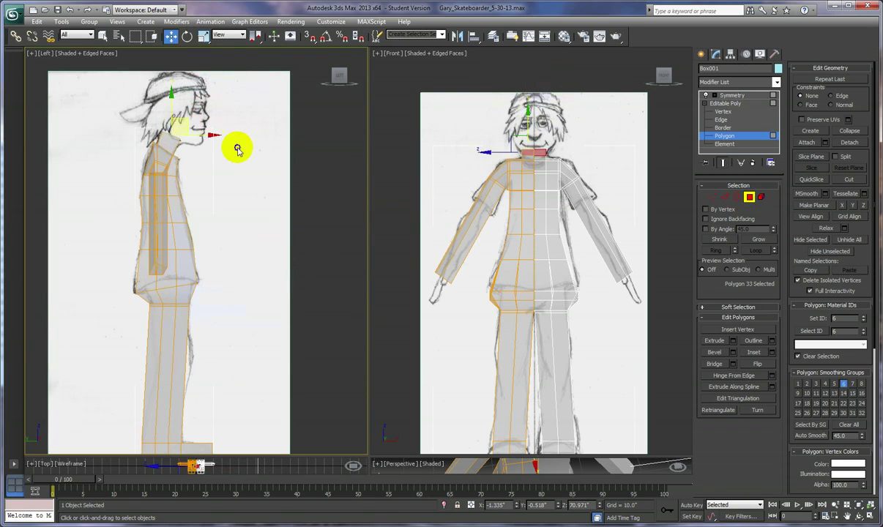
# Step: Fine-tune the tilt of the neck's top polygon in the side view and move it to about Y -0.319", Z 70.839"
pyautogui.rightClick(237, 150)
pyautogui.click(248, 162)
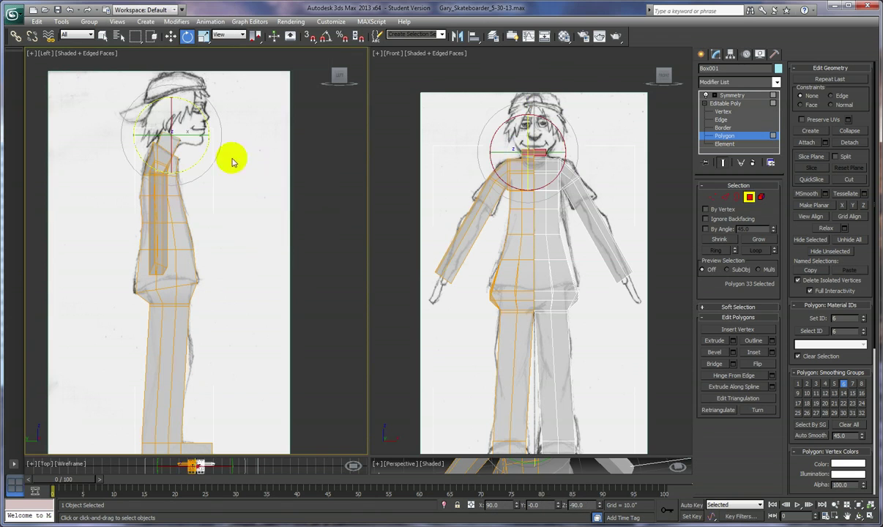
pyautogui.moveTo(208, 144); pyautogui.dragTo(210, 149)
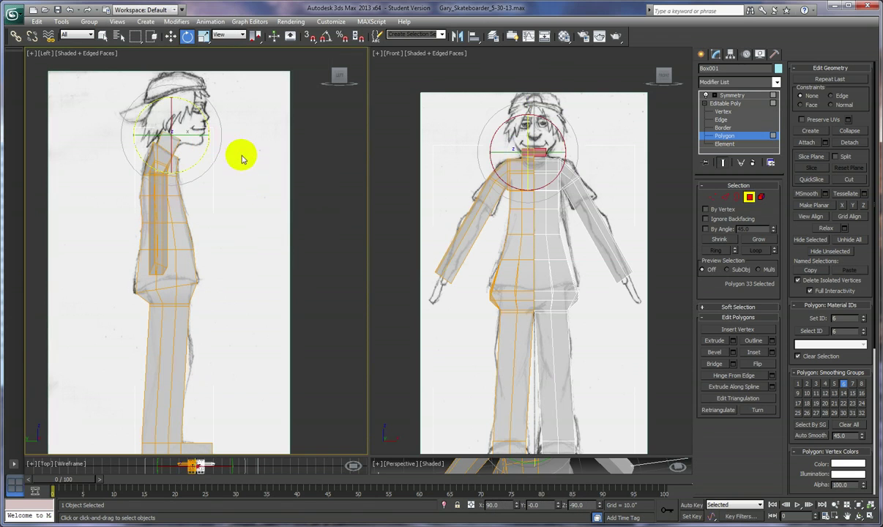
pyautogui.rightClick(240, 153)
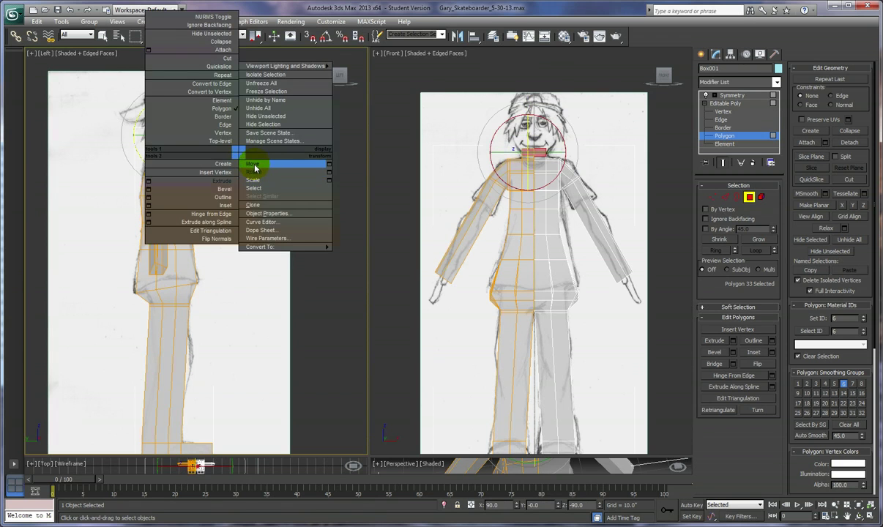
pyautogui.click(254, 167)
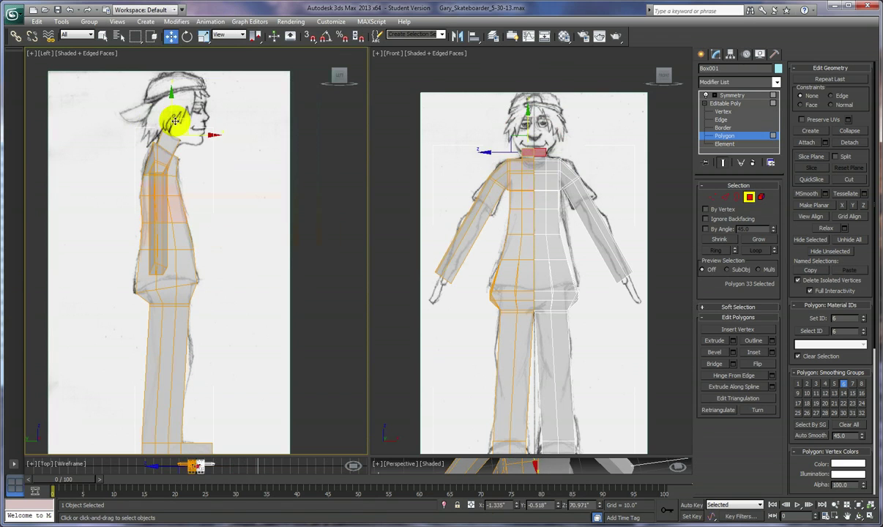
pyautogui.moveTo(182, 120); pyautogui.dragTo(181, 122)
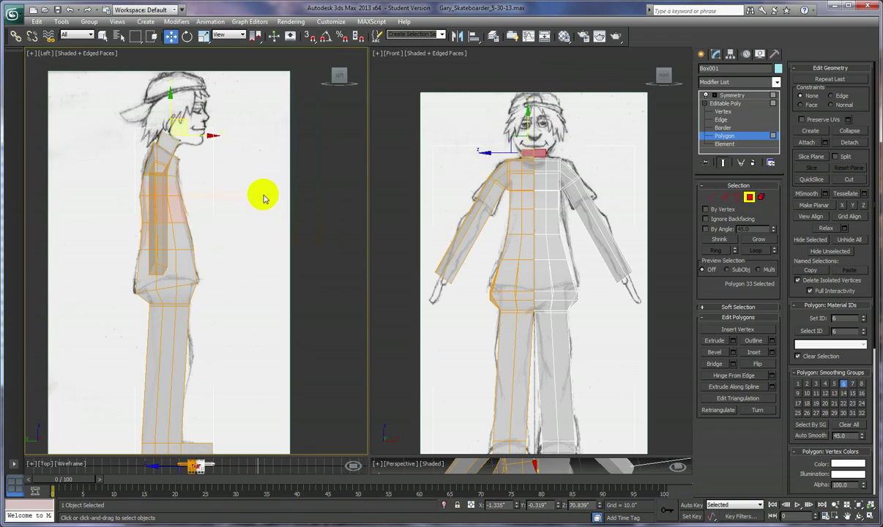
# Step: Nudge the neck's top polygon slightly forward and extrude it with a height of 1.382" to start the base of the head
pyautogui.click(734, 344)
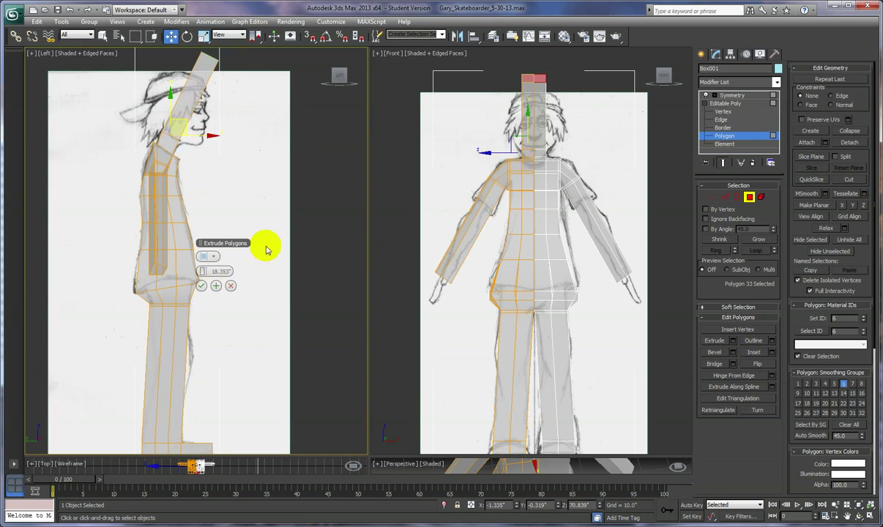
pyautogui.rightClick(304, 234)
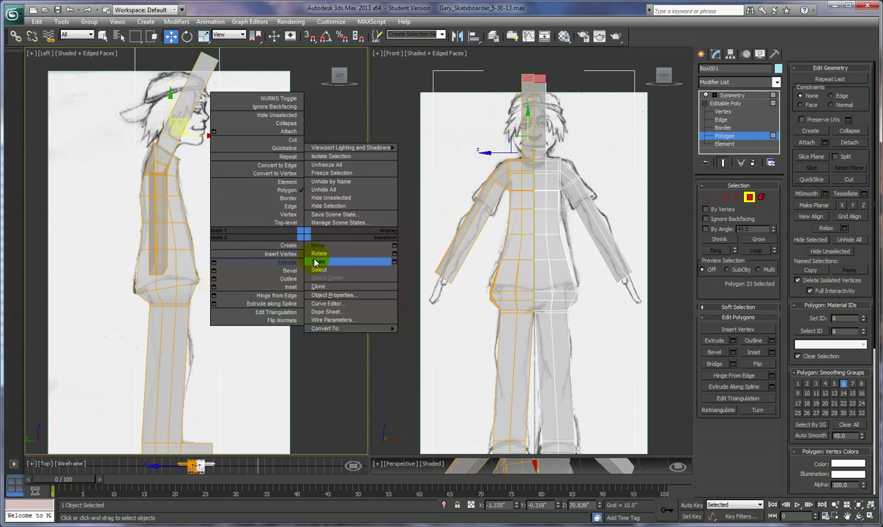
pyautogui.click(247, 265)
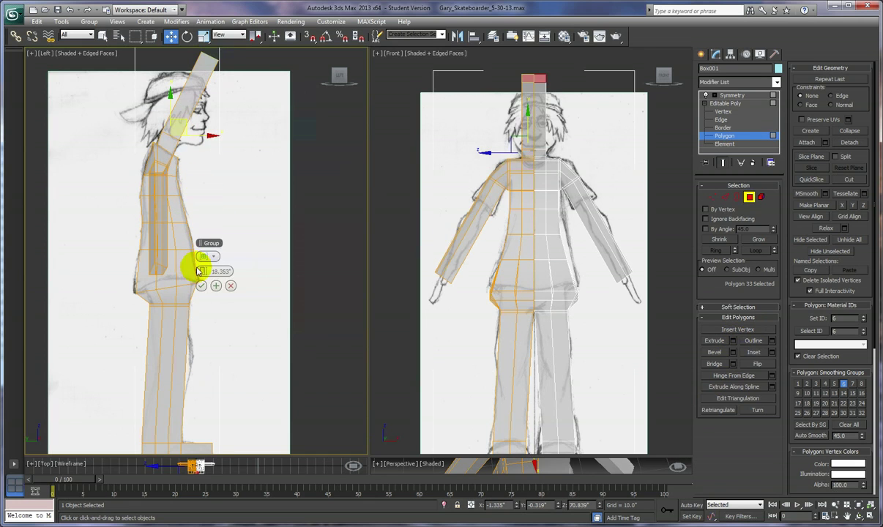
pyautogui.moveTo(201, 271); pyautogui.dragTo(177, 271)
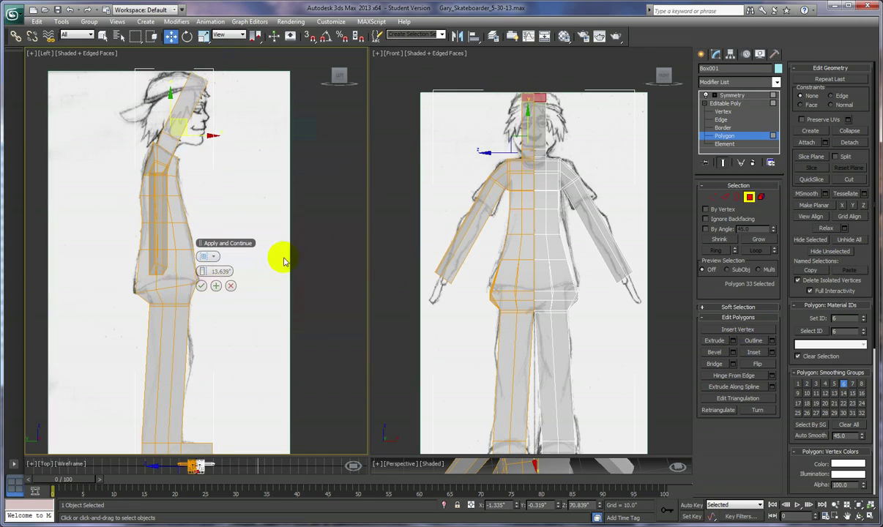
pyautogui.rightClick(314, 245)
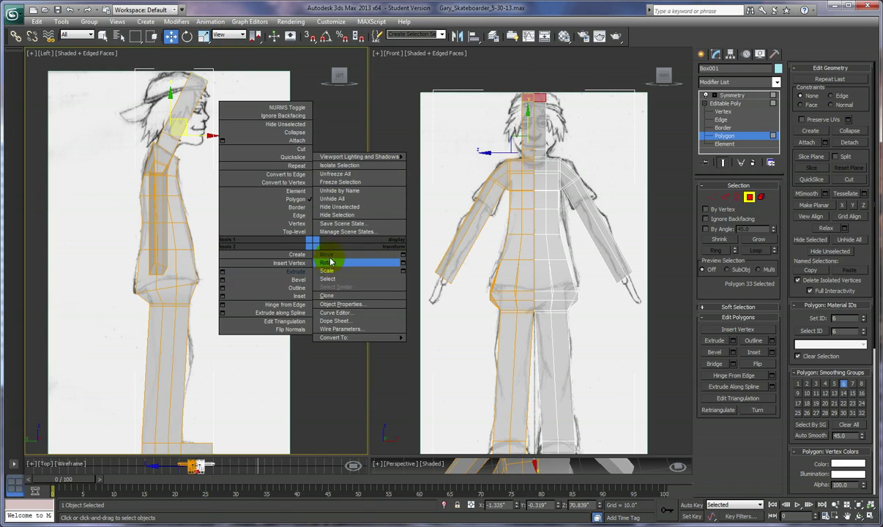
pyautogui.click(330, 256)
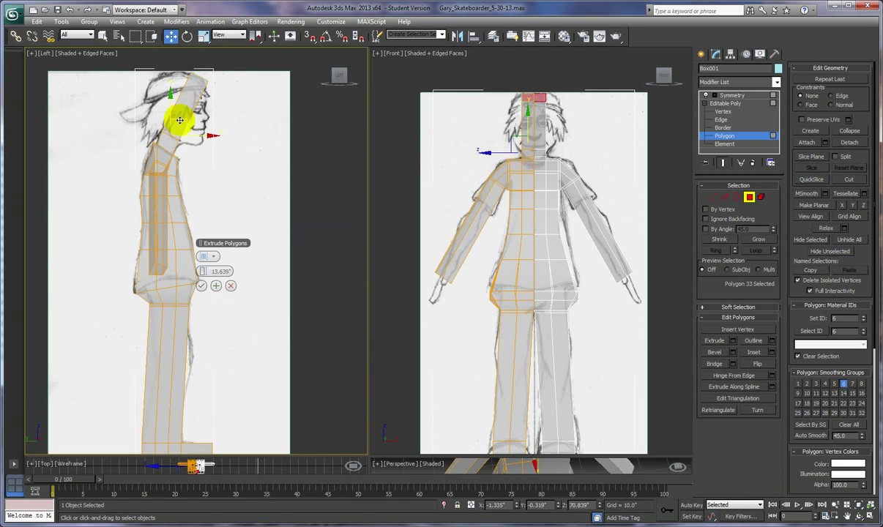
pyautogui.moveTo(178, 119); pyautogui.dragTo(182, 119)
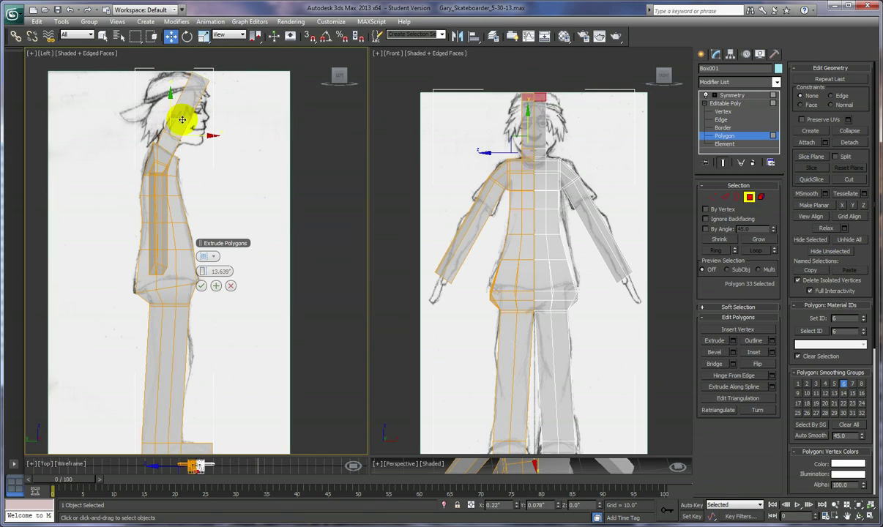
pyautogui.click(202, 285)
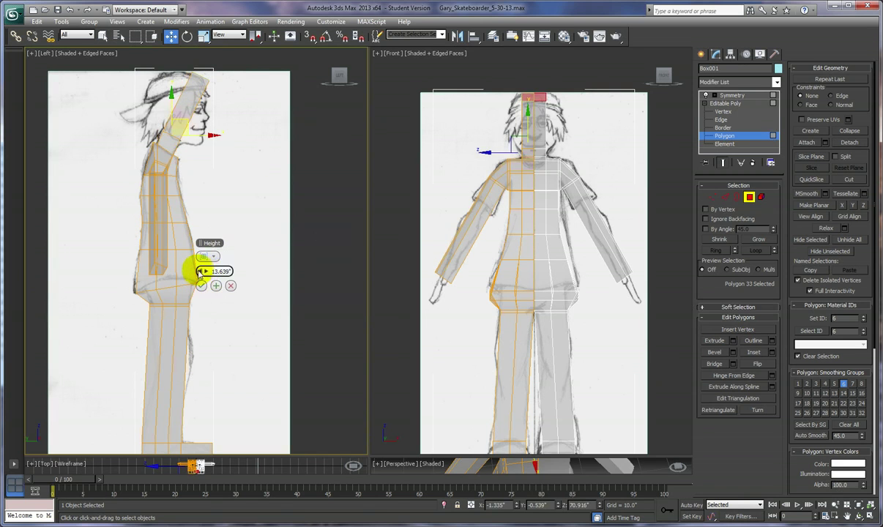
pyautogui.moveTo(205, 271); pyautogui.dragTo(150, 287)
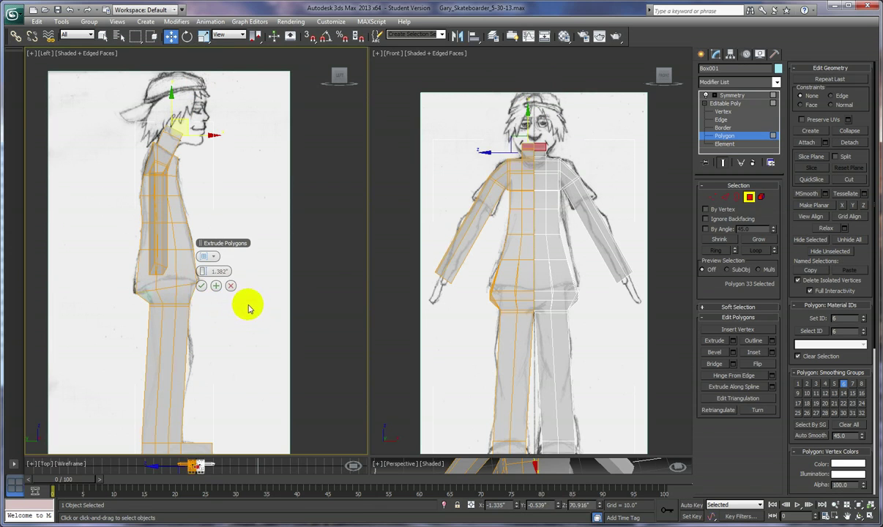
pyautogui.click(201, 285)
# Step: Scale the extruded polygon up to roughly the sketched head's width and move it to about Y -1.266", Z 72.127" in the side view
pyautogui.rightClick(327, 307)
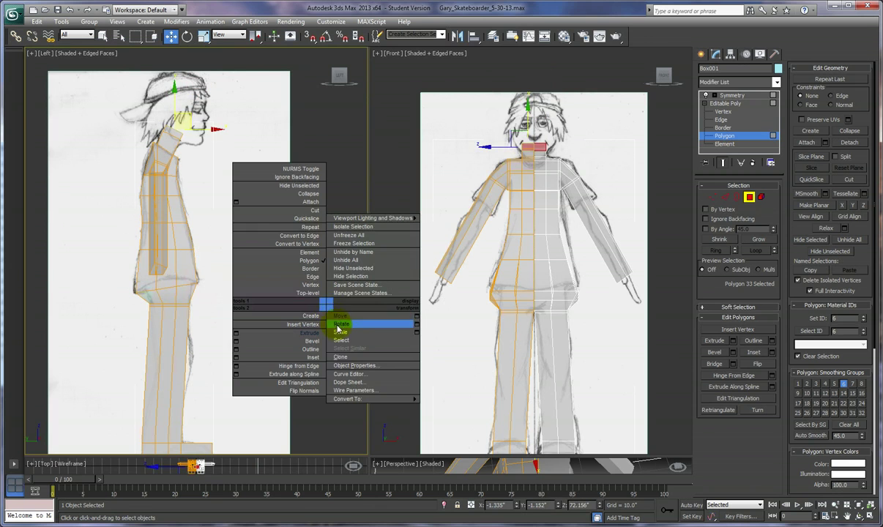
pyautogui.click(338, 333)
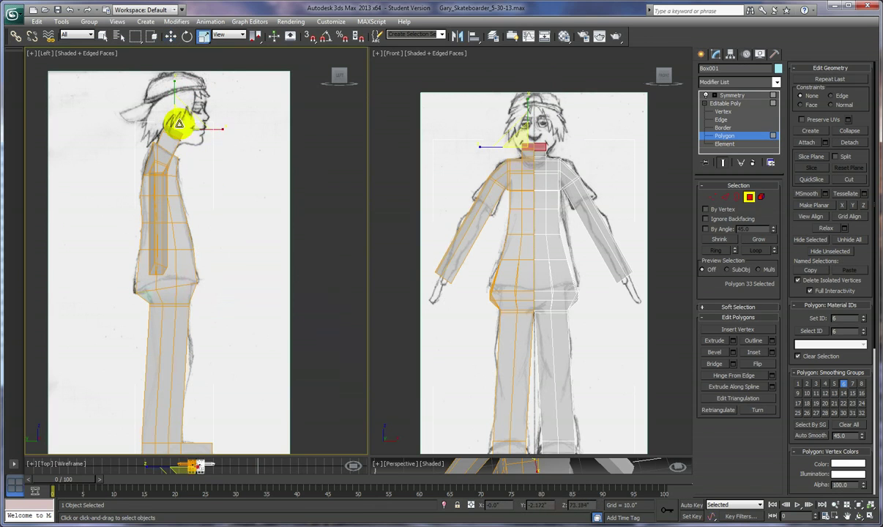
pyautogui.moveTo(180, 121); pyautogui.dragTo(151, 38)
pyautogui.rightClick(278, 179)
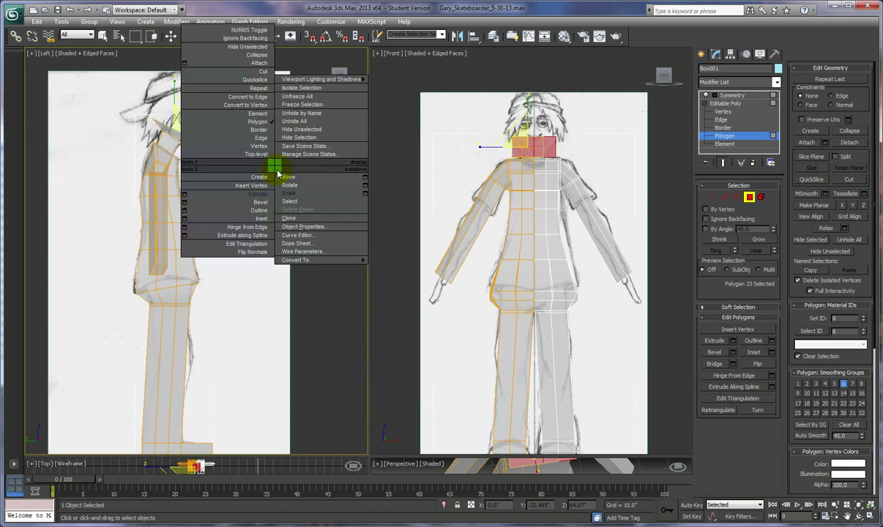
pyautogui.click(285, 181)
pyautogui.moveTo(187, 113); pyautogui.dragTo(187, 114)
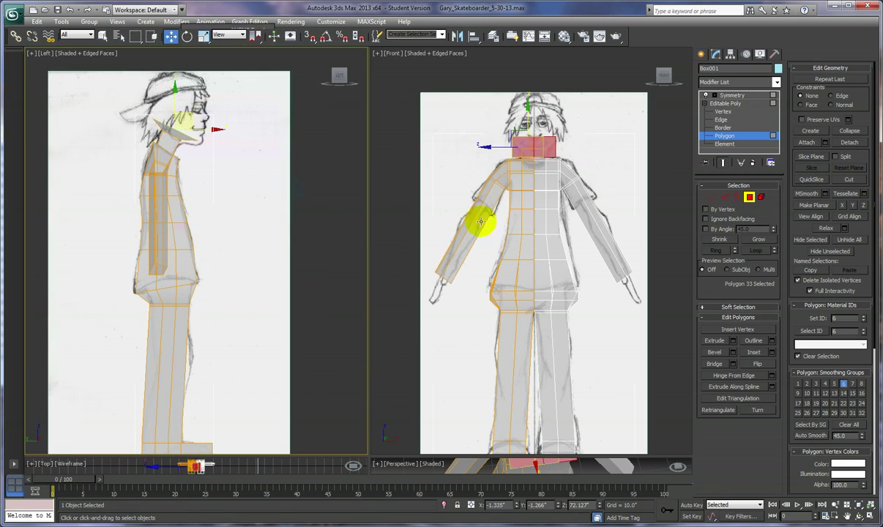
# Step: In the side view, move the head base's front vertices to the sketched chin and its rear vertices to the back of the head
pyautogui.click(712, 198)
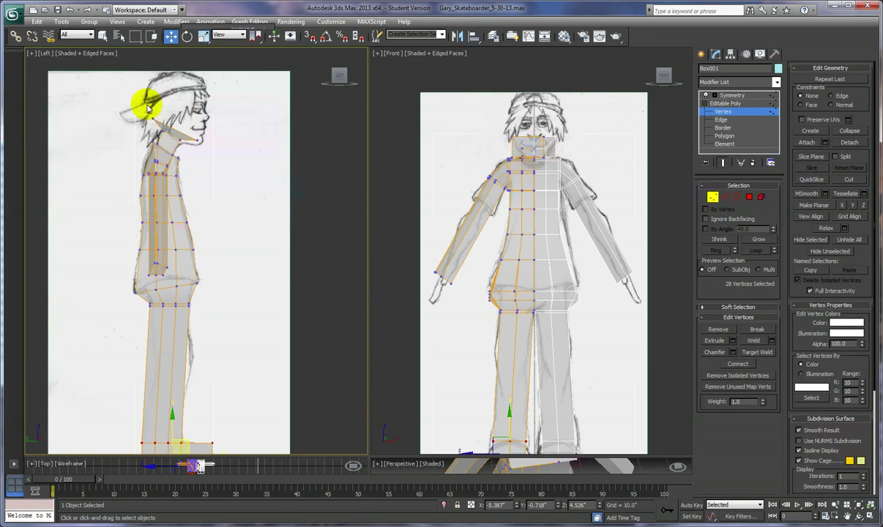
pyautogui.moveTo(176, 126); pyautogui.dragTo(213, 131)
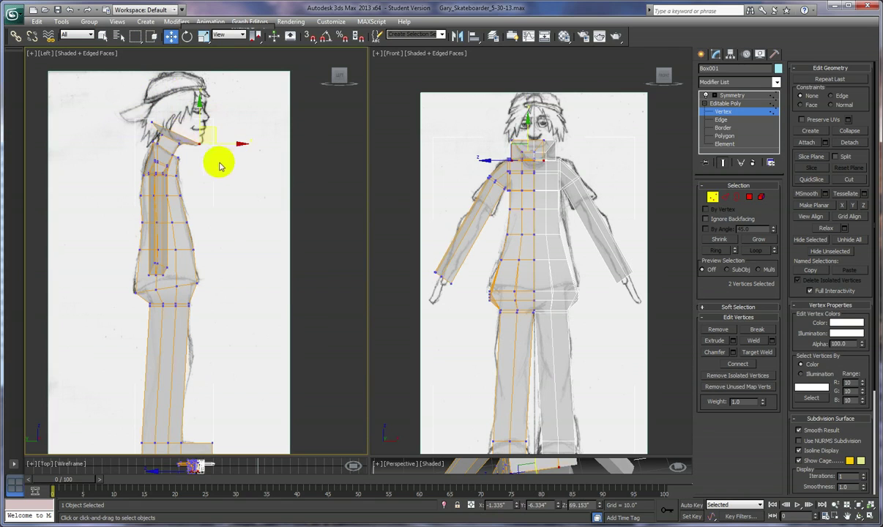
pyautogui.click(155, 126)
pyautogui.click(177, 118)
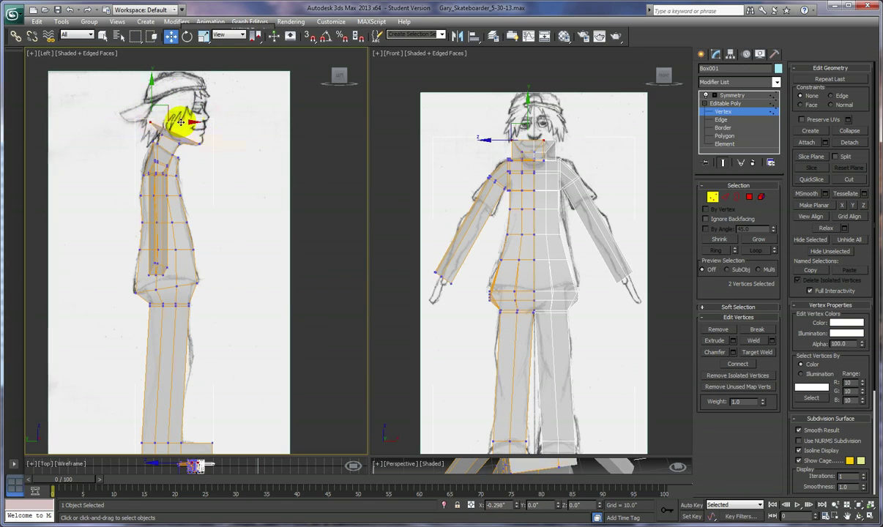
pyautogui.moveTo(180, 121); pyautogui.dragTo(180, 123)
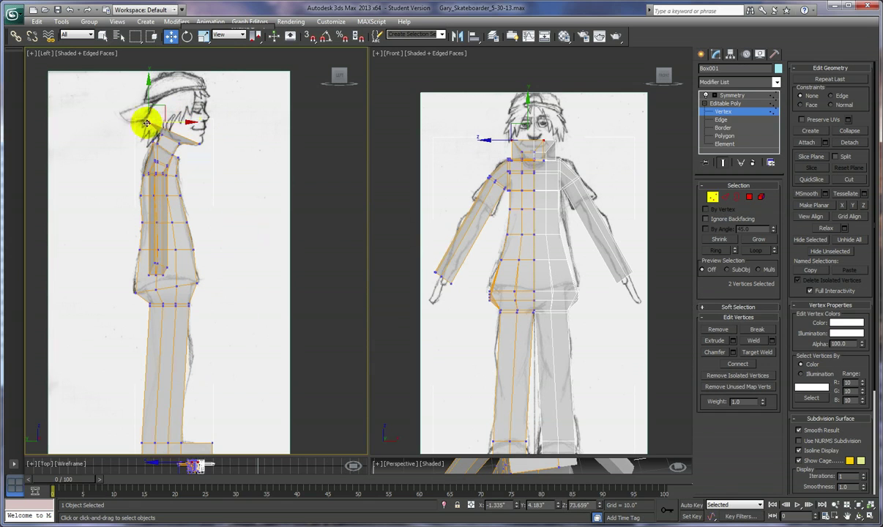
# Step: In an enlarged perspective view, select the head base's two inner vertices that cross the centre line and set their X coordinate to 0
pyautogui.rightClick(585, 139)
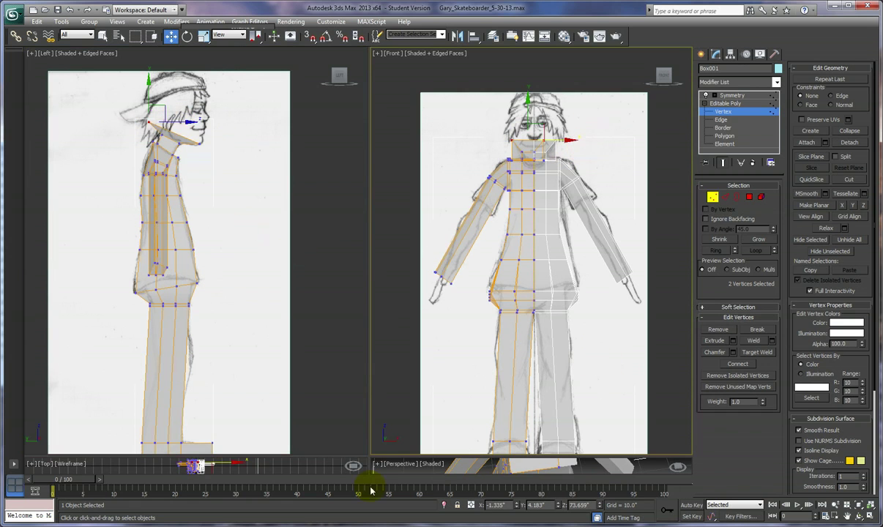
pyautogui.moveTo(370, 455); pyautogui.dragTo(370, 79)
pyautogui.rightClick(585, 401)
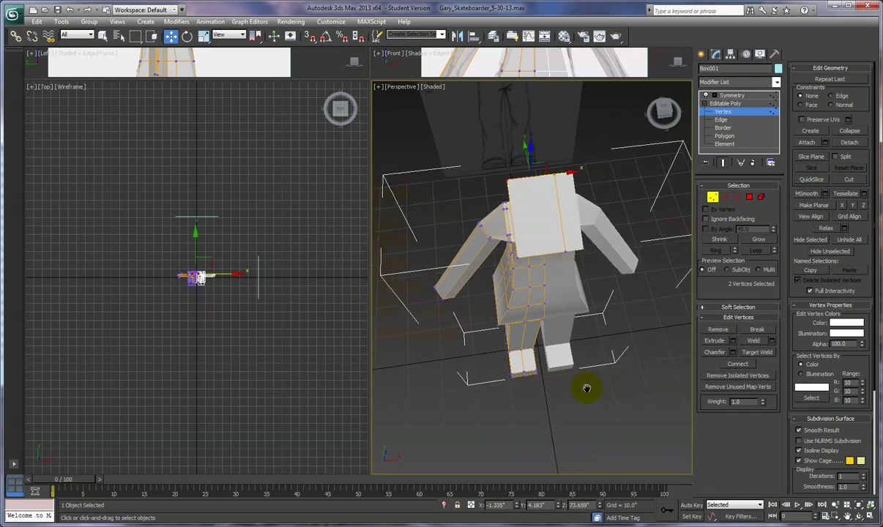
pyautogui.press('super')
pyautogui.press('Escape')
pyautogui.keyDown('alt'); pyautogui.moveTo(586, 402); pyautogui.dragTo(627, 272, button='middle'); pyautogui.keyUp('alt')
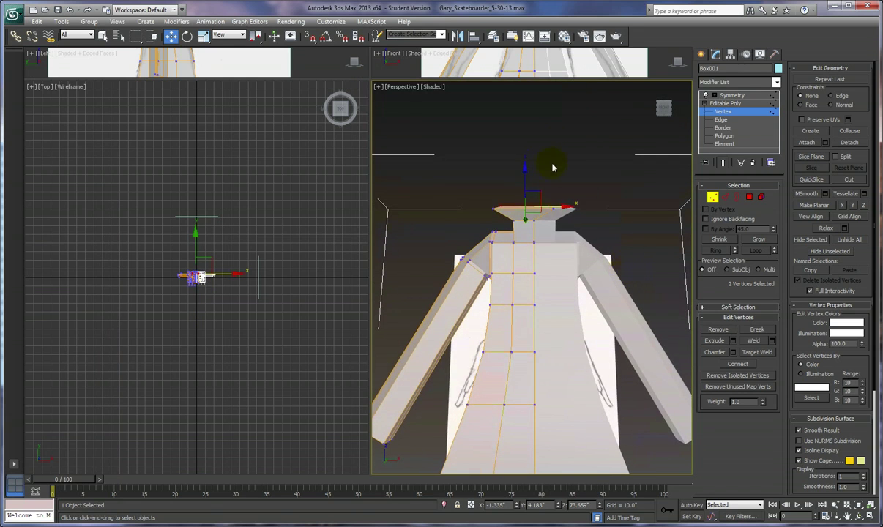
pyautogui.click(555, 213)
pyautogui.moveTo(556, 212); pyautogui.dragTo(580, 212)
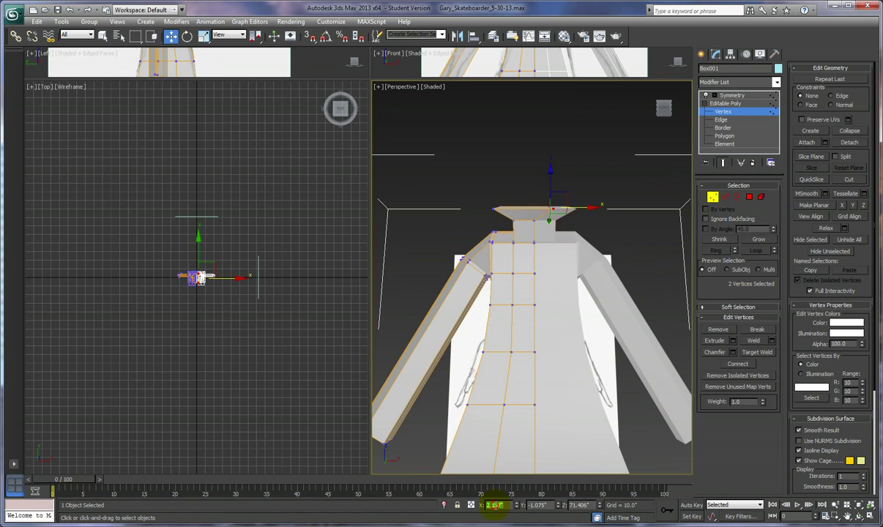
pyautogui.write('0')
pyautogui.press('Return')
# Step: Move a chest vertex on the torso's centre line sideways, return it by setting its X coordinate to 0, and deselect it
pyautogui.keyDown('alt'); pyautogui.moveTo(659, 273); pyautogui.dragTo(662, 294, button='middle'); pyautogui.keyUp('alt')
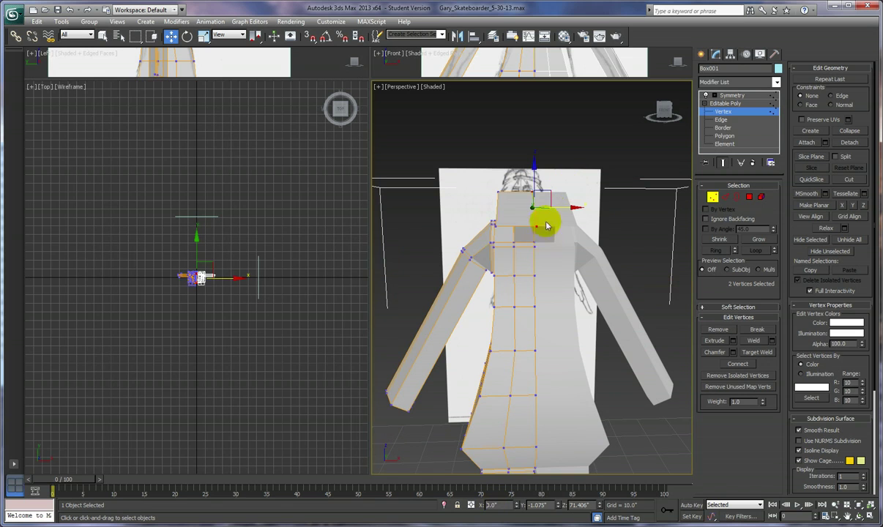
pyautogui.moveTo(540, 234); pyautogui.dragTo(539, 255)
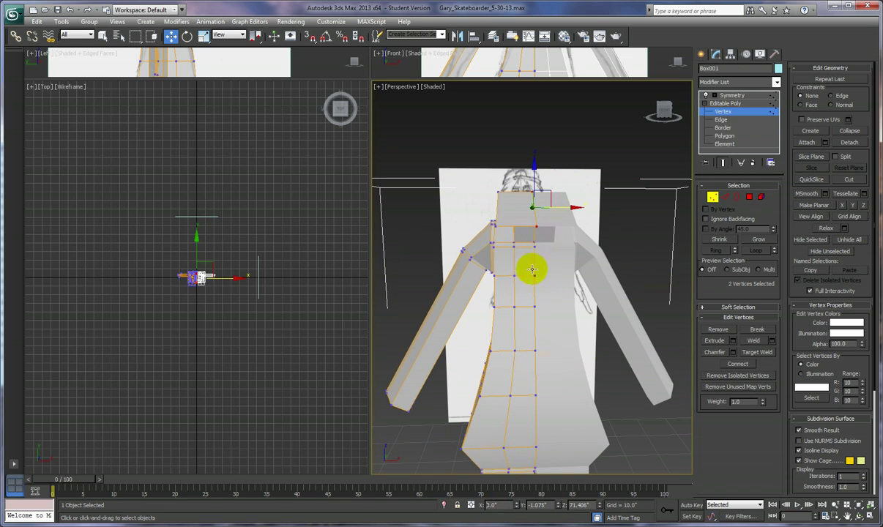
pyautogui.click(535, 306)
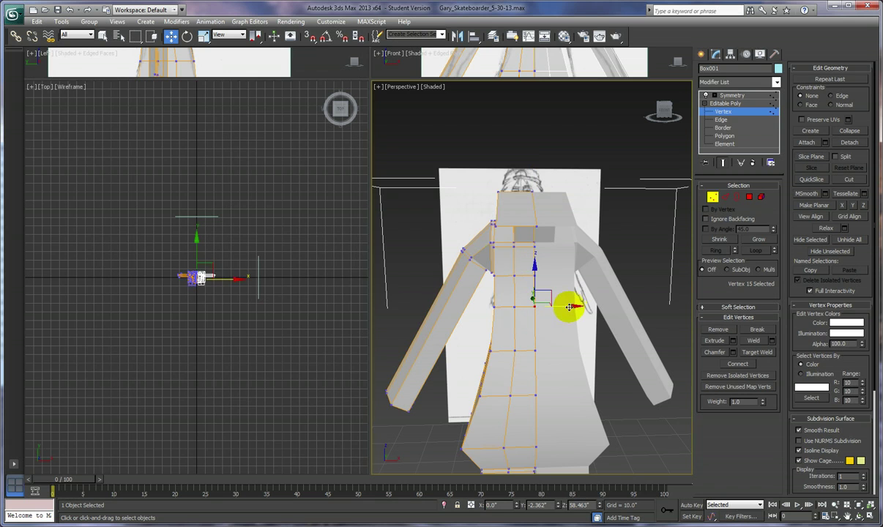
pyautogui.moveTo(570, 306); pyautogui.dragTo(535, 312)
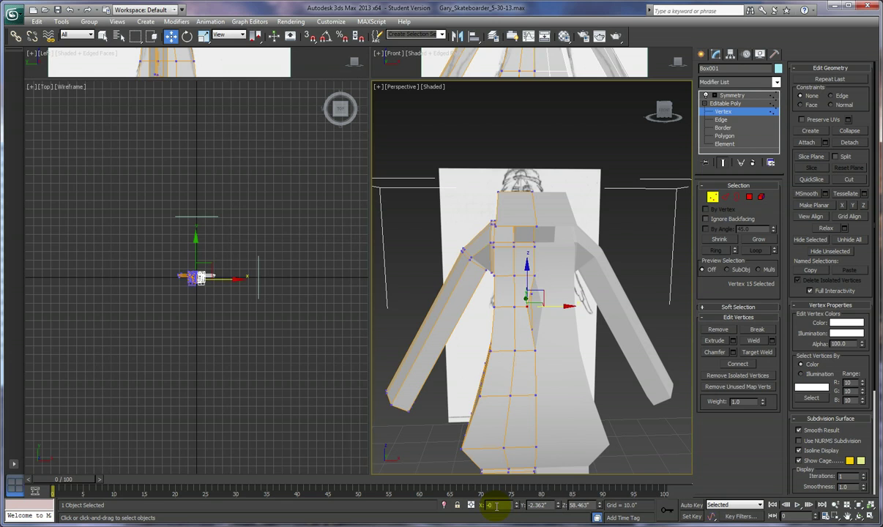
pyautogui.press('Return')
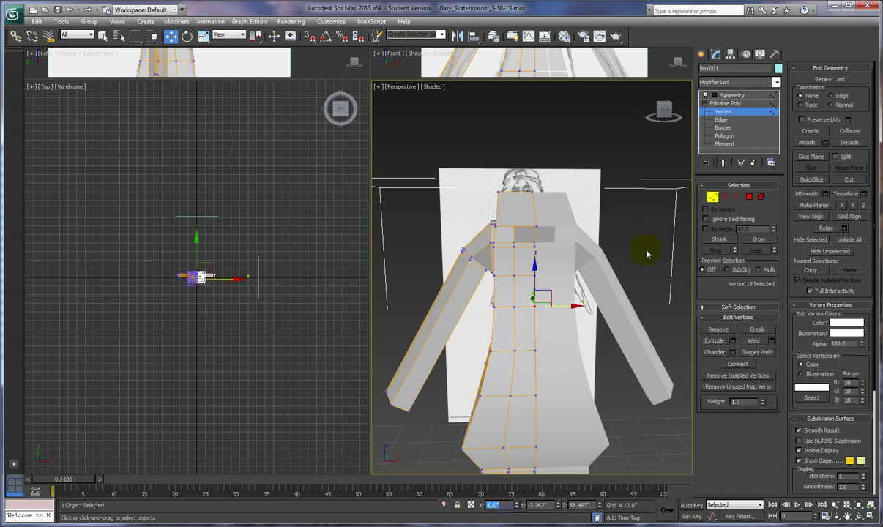
pyautogui.click(645, 254)
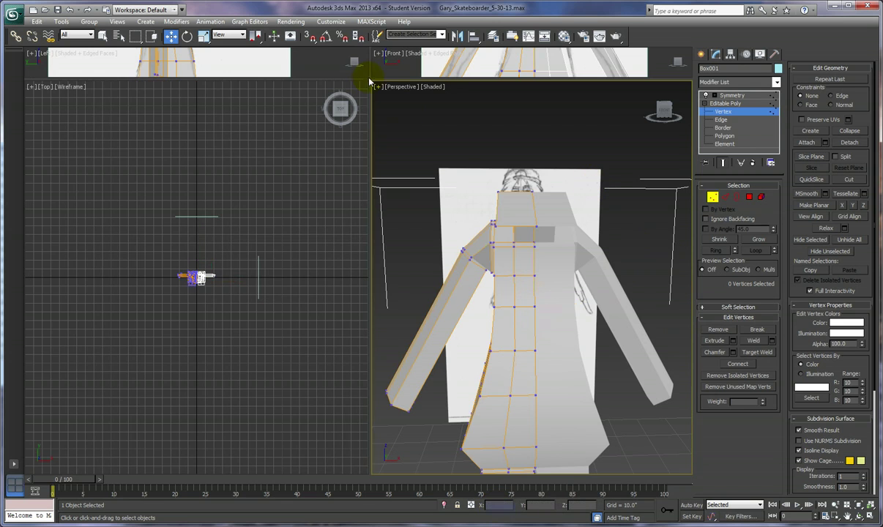
# Step: Enlarge the side and front views again and select the top polygon of the head base at polygon level
pyautogui.moveTo(369, 78); pyautogui.dragTo(369, 448)
pyautogui.moveTo(600, 150); pyautogui.dragTo(617, 134, button='middle')
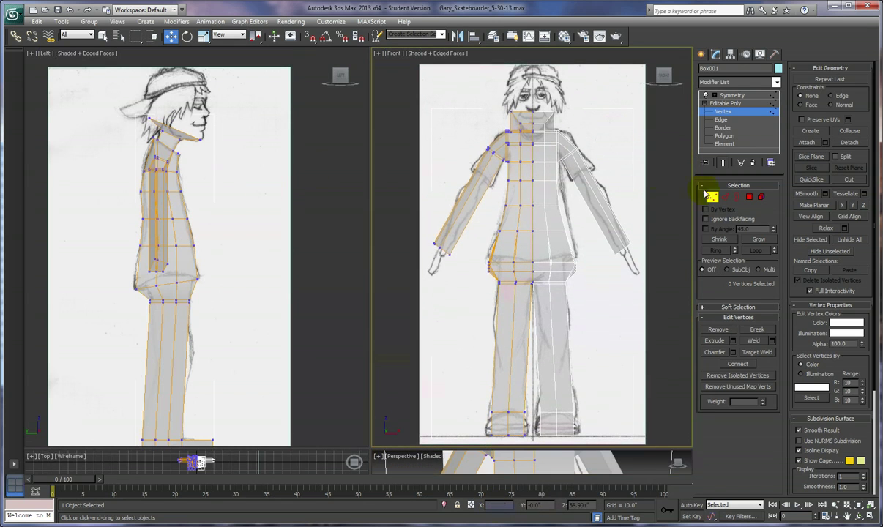
pyautogui.click(762, 197)
pyautogui.click(521, 126)
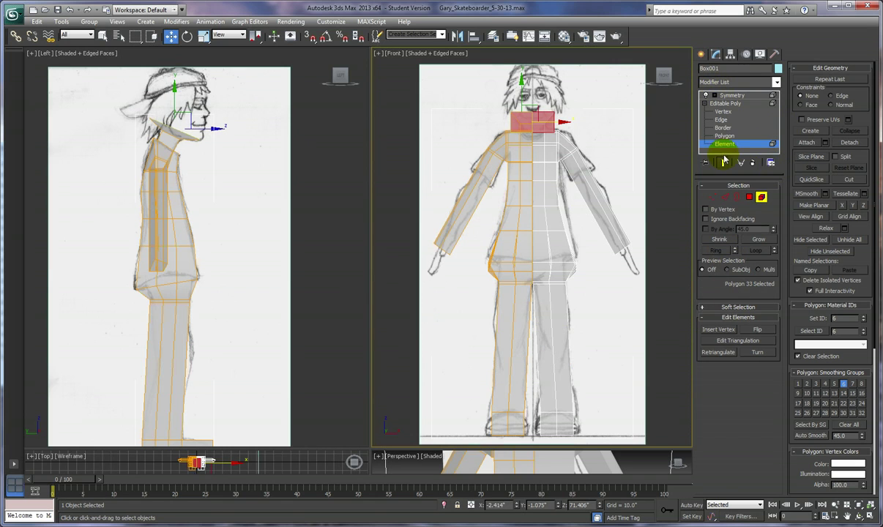
pyautogui.click(724, 135)
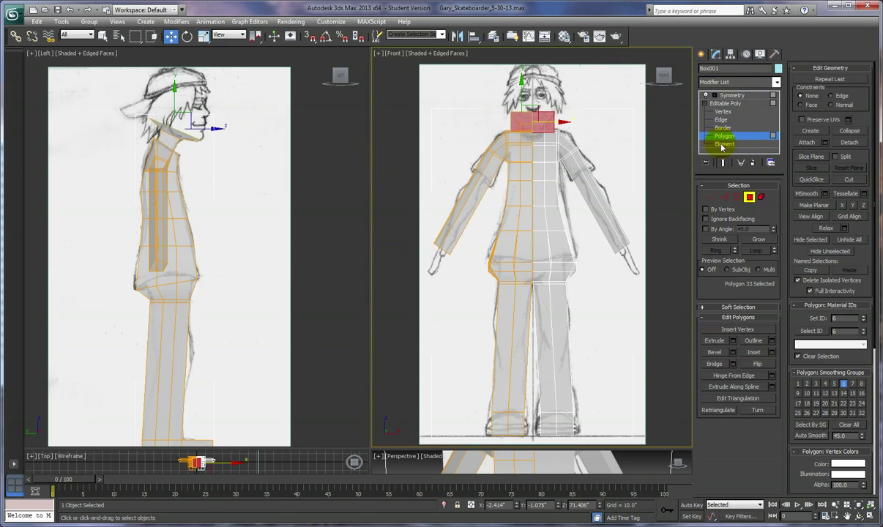
# Step: Extrude the selected head base polygon by 12.364" up to the top of the sketched head
pyautogui.click(733, 344)
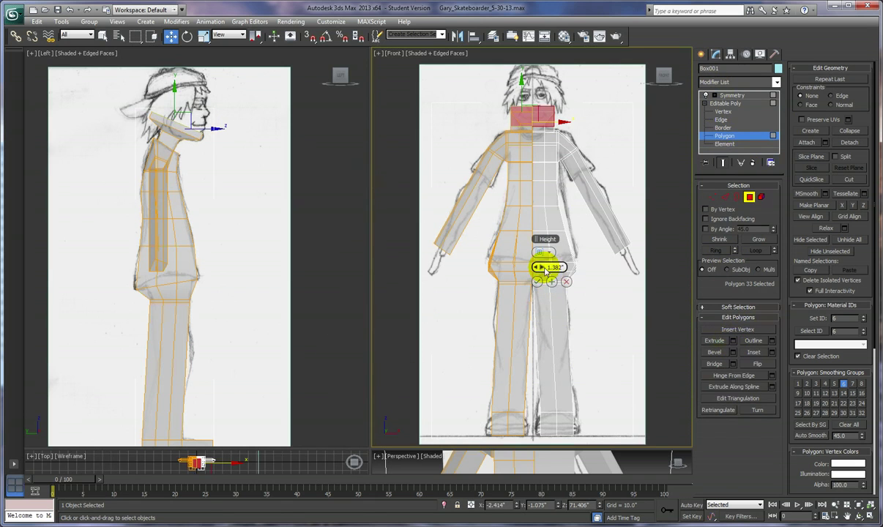
pyautogui.moveTo(546, 268); pyautogui.dragTo(593, 247)
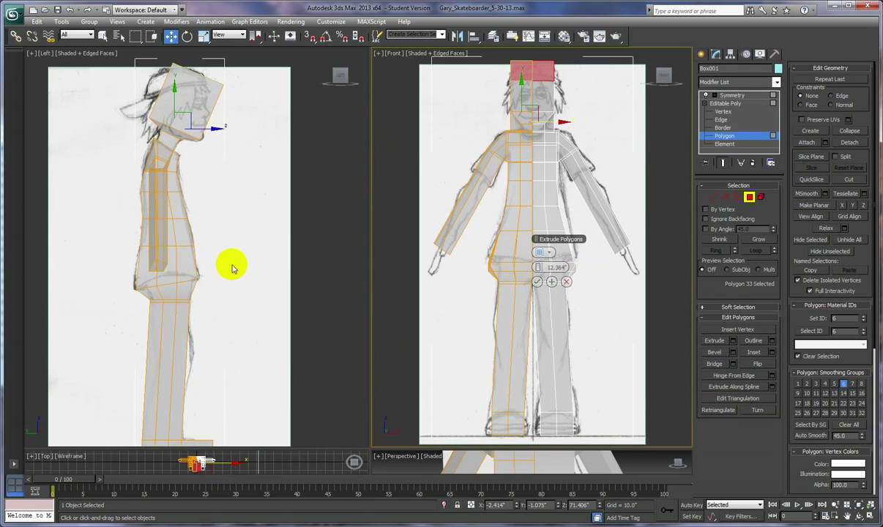
pyautogui.click(537, 282)
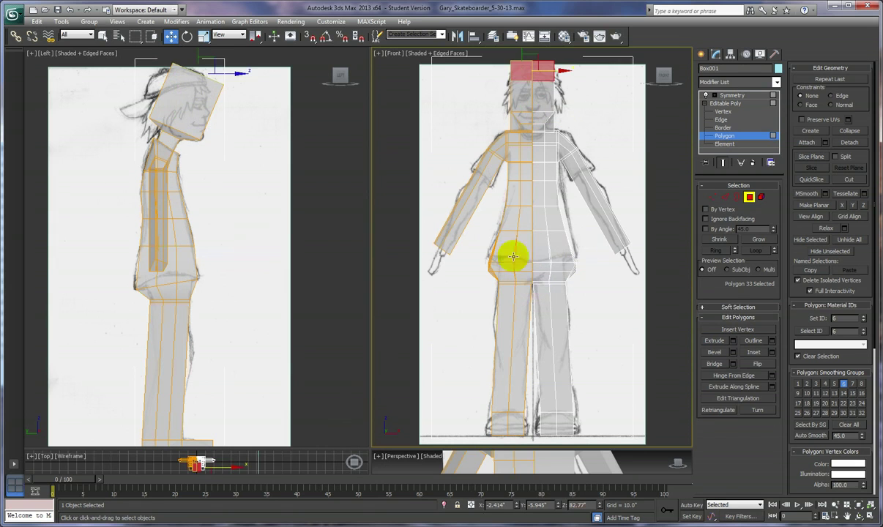
# Step: In the side view, move the head's top polygon backward and rotate it to follow the slope of the sketched cap
pyautogui.click(206, 59)
pyautogui.moveTo(207, 59); pyautogui.dragTo(196, 60)
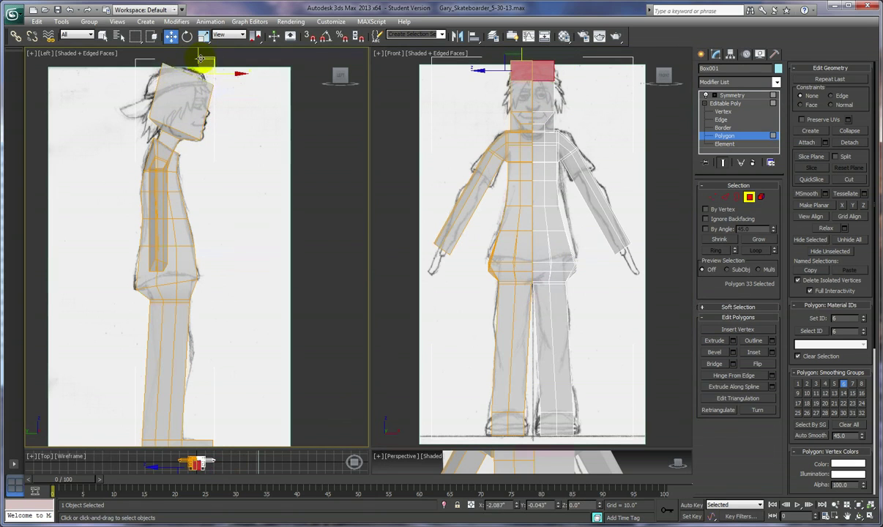
pyautogui.rightClick(258, 141)
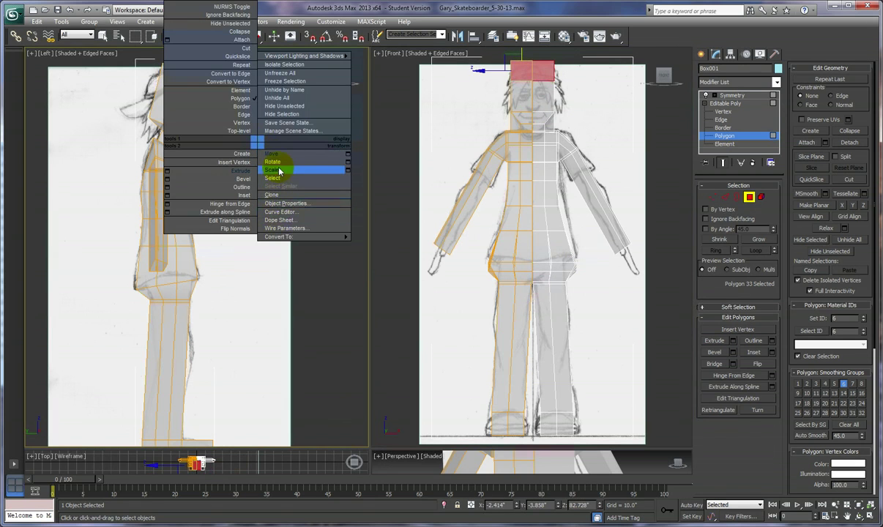
pyautogui.click(278, 144)
pyautogui.press('e')
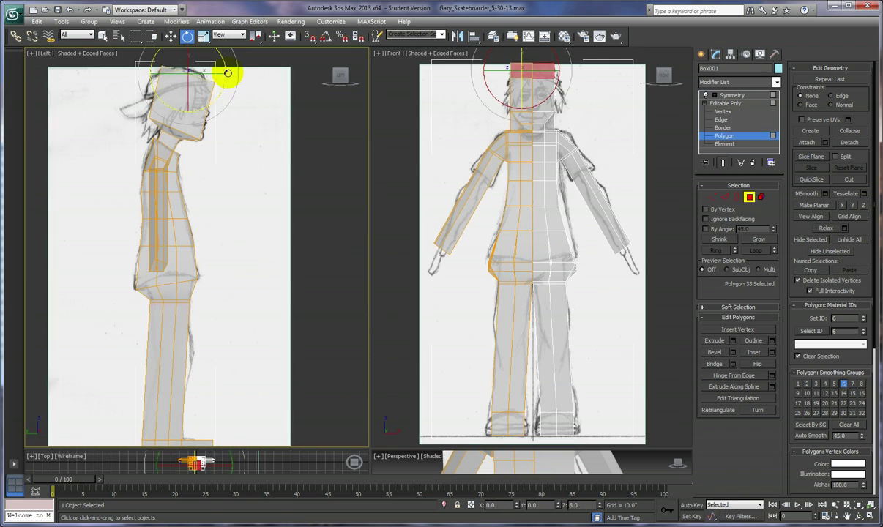
# Step: Switch the move reference coordinate system to Local, raise the head's top polygon slightly to the top of the sketched cap, and deselect it
pyautogui.rightClick(250, 142)
pyautogui.click(262, 154)
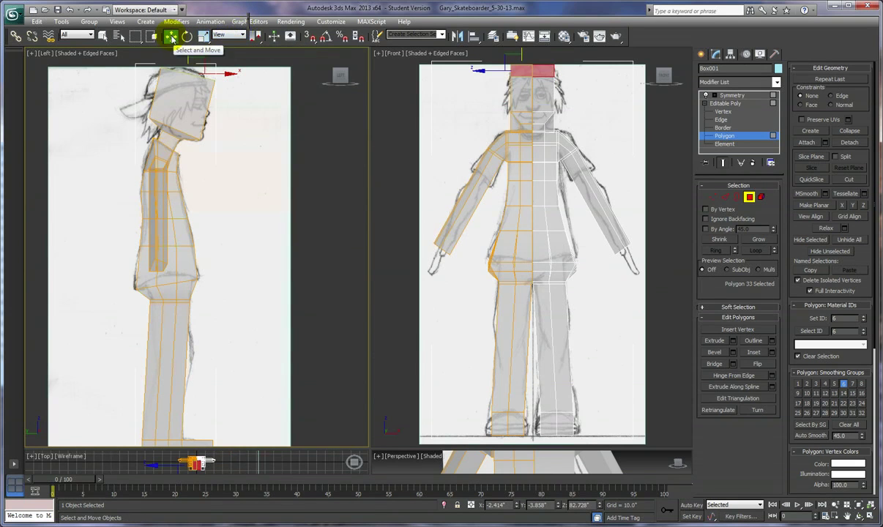
pyautogui.click(242, 35)
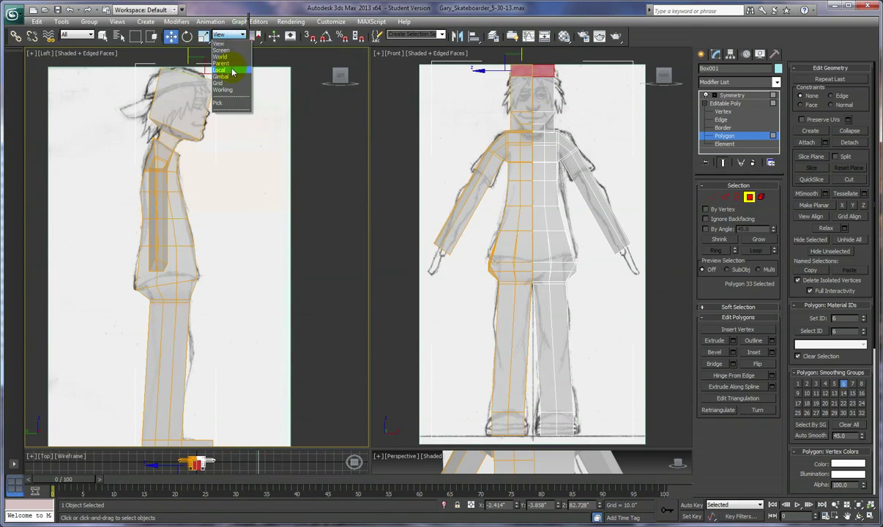
pyautogui.click(221, 52)
pyautogui.moveTo(231, 73); pyautogui.dragTo(192, 53)
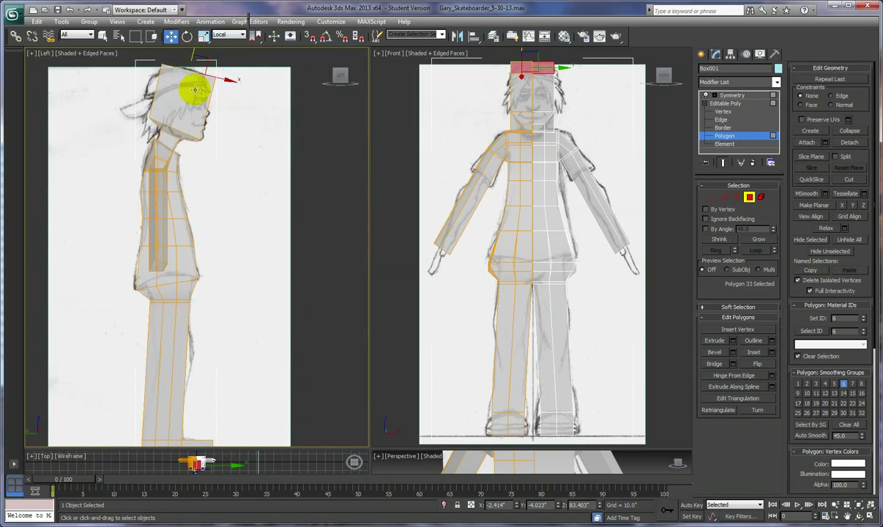
pyautogui.click(231, 130)
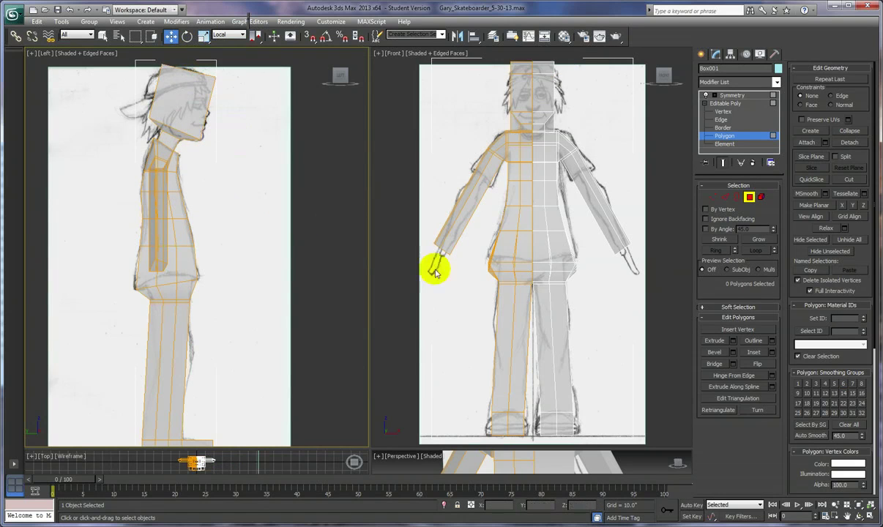